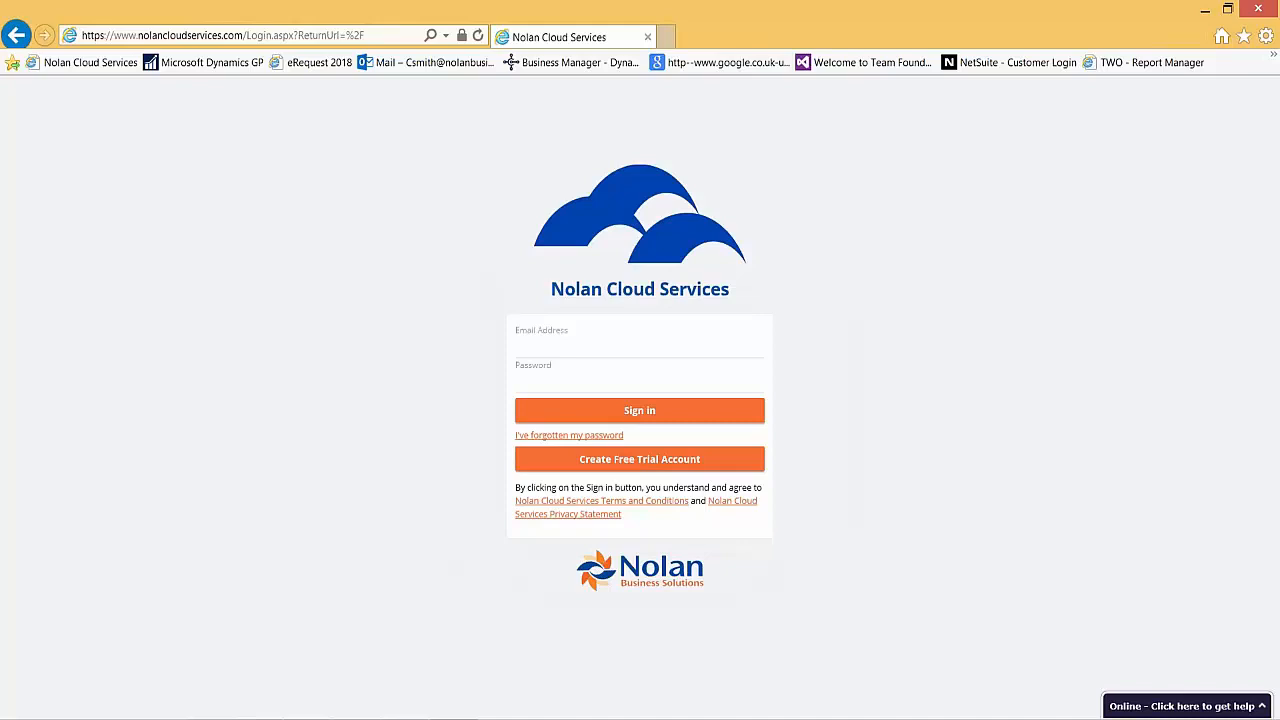
Step: Create a Nolan Business Solutions free trial account with an email address and password, accept the terms, and verify it through the emailed link
click(675, 460)
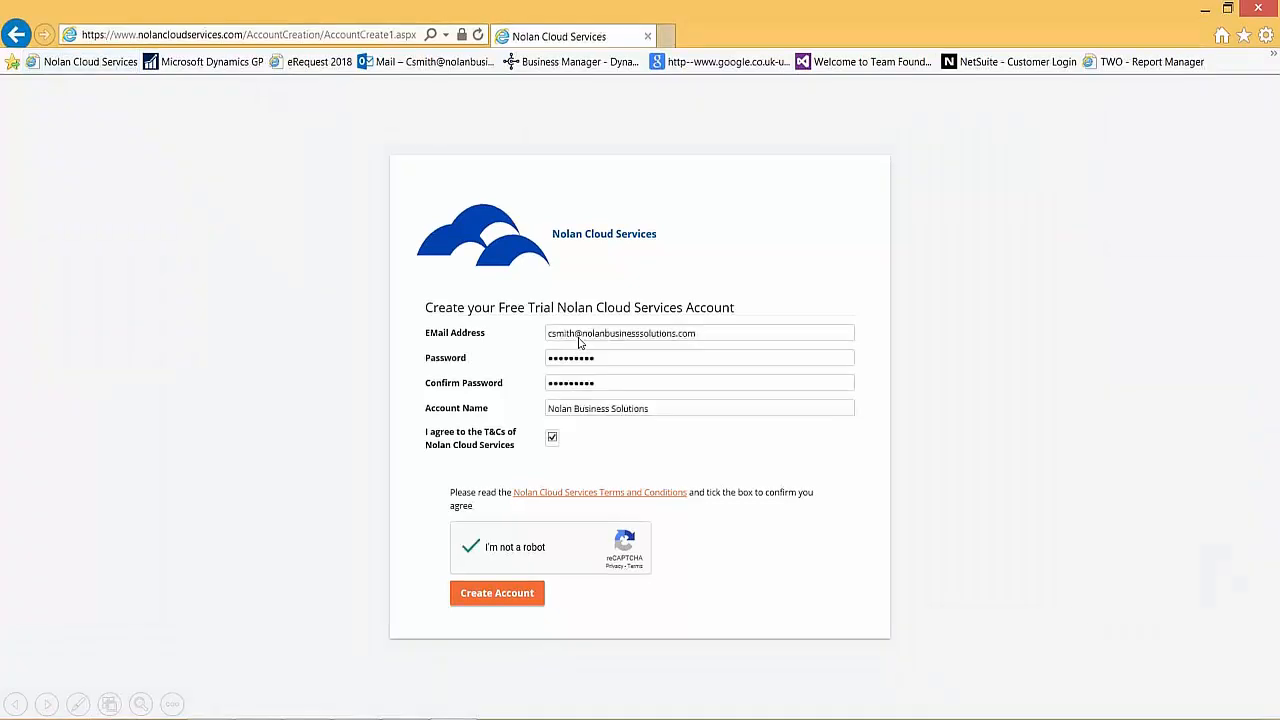
click(499, 603)
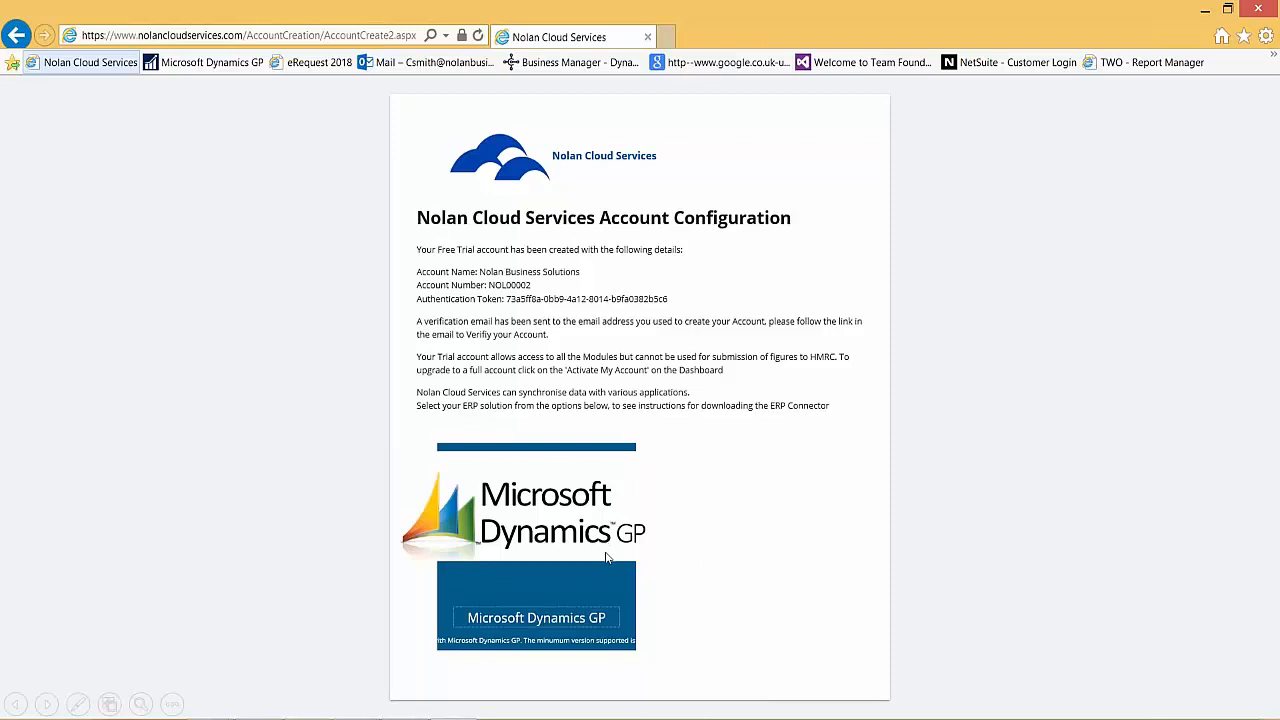
click(709, 528)
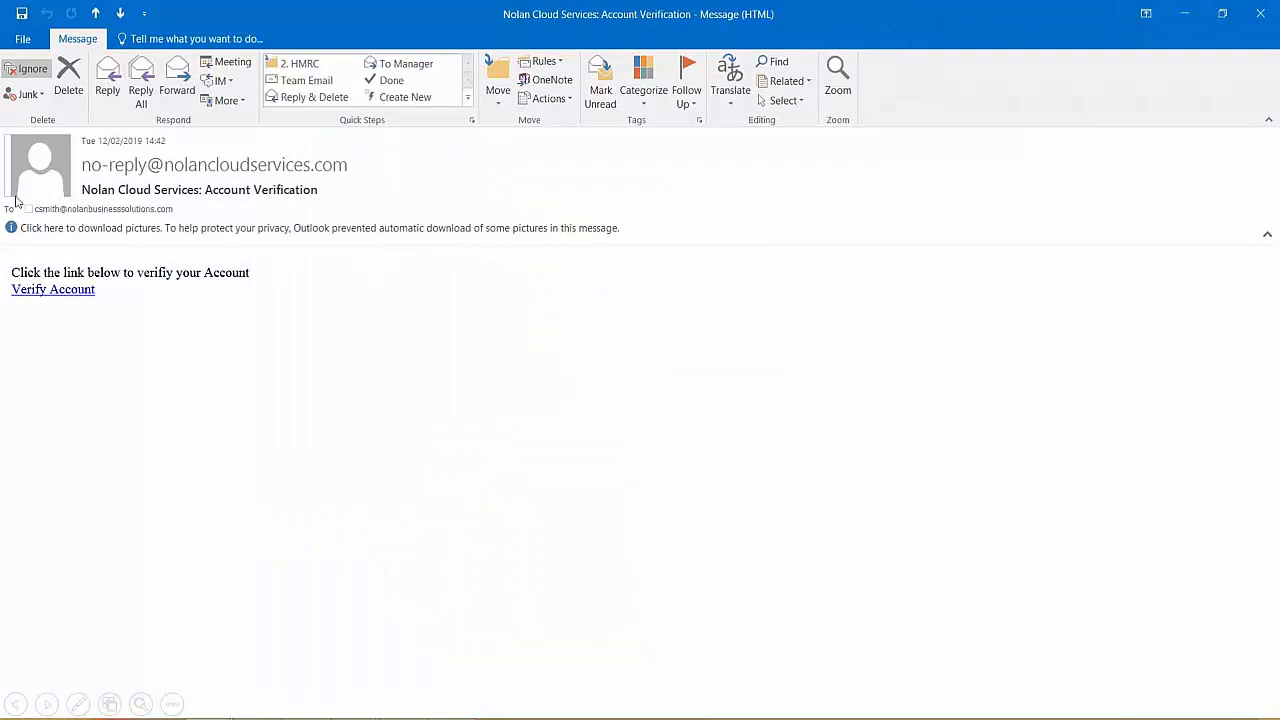
click(60, 300)
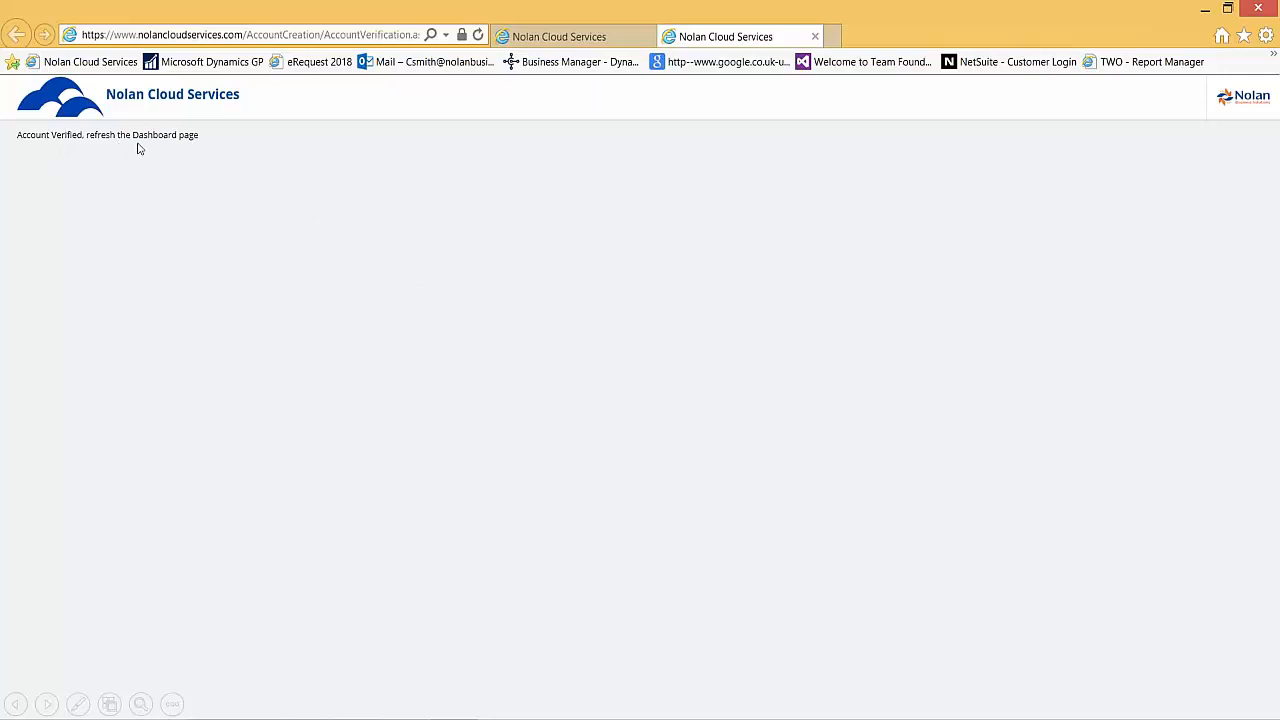
click(349, 242)
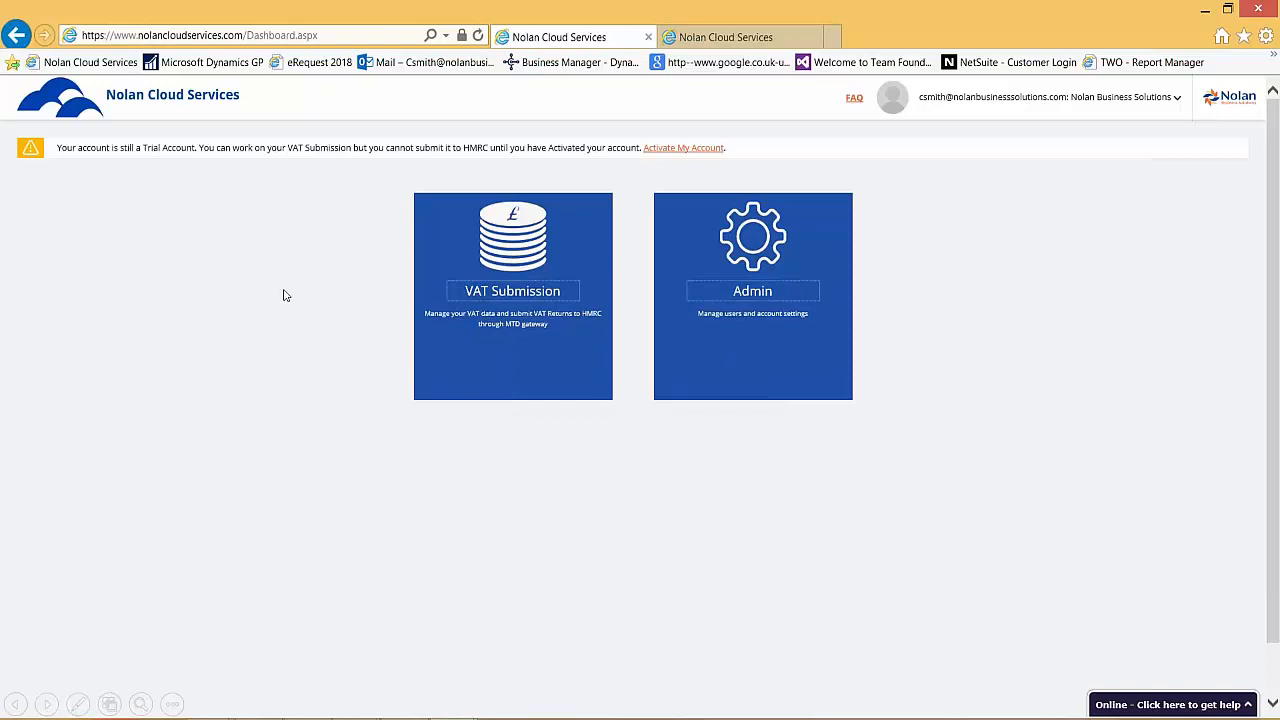
Step: Add an admin-area user with an email address and password, require a password change on next login, and save
click(686, 382)
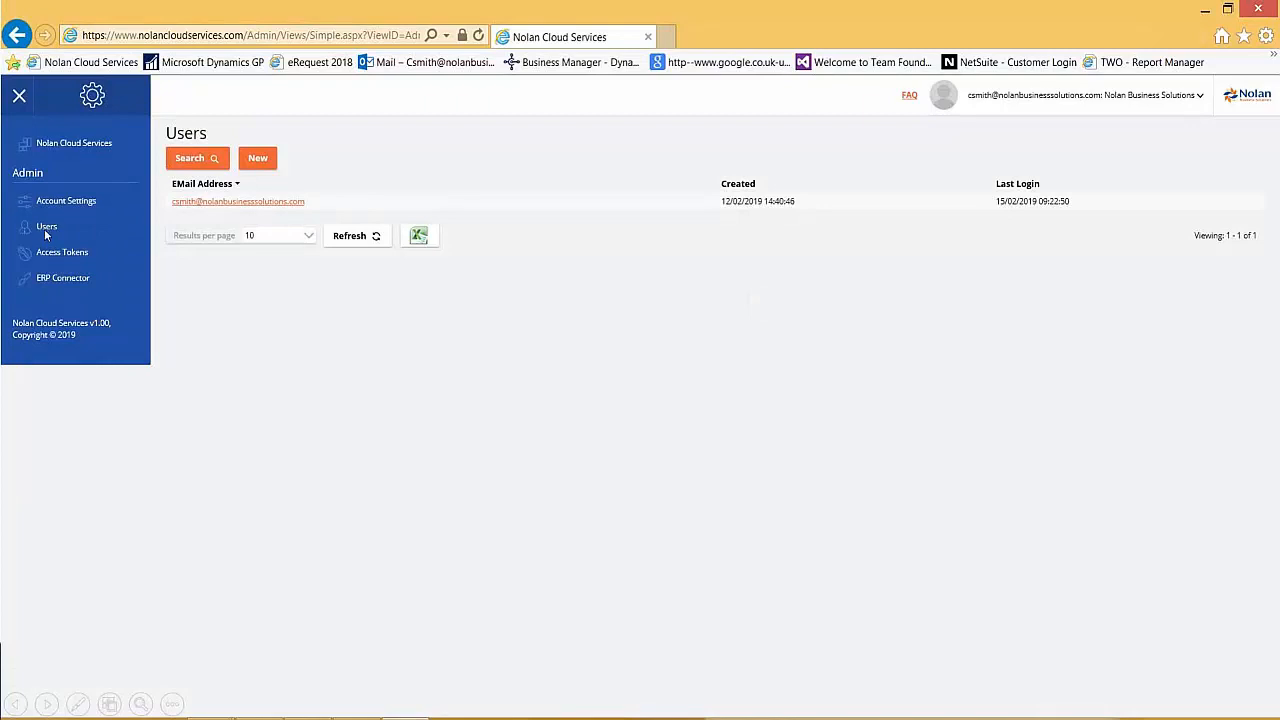
click(259, 166)
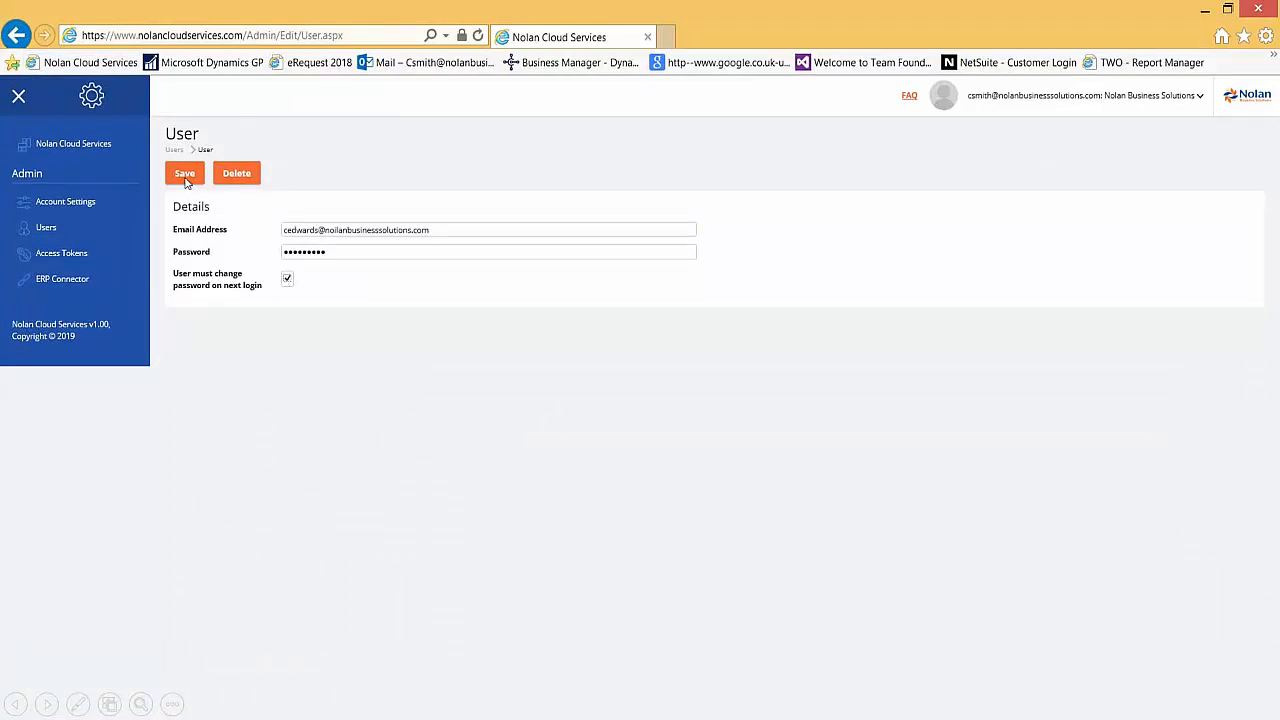
click(185, 175)
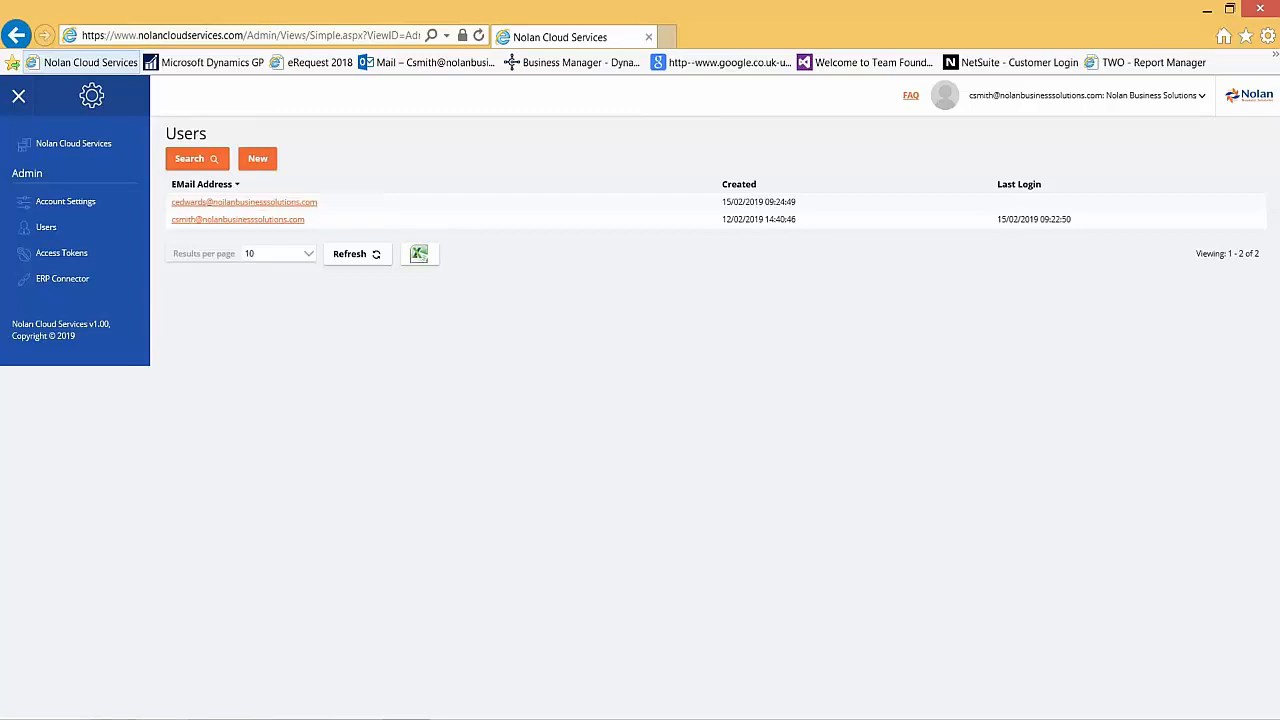
Step: Review the account settings and examine the details of the GP Access Token
click(62, 203)
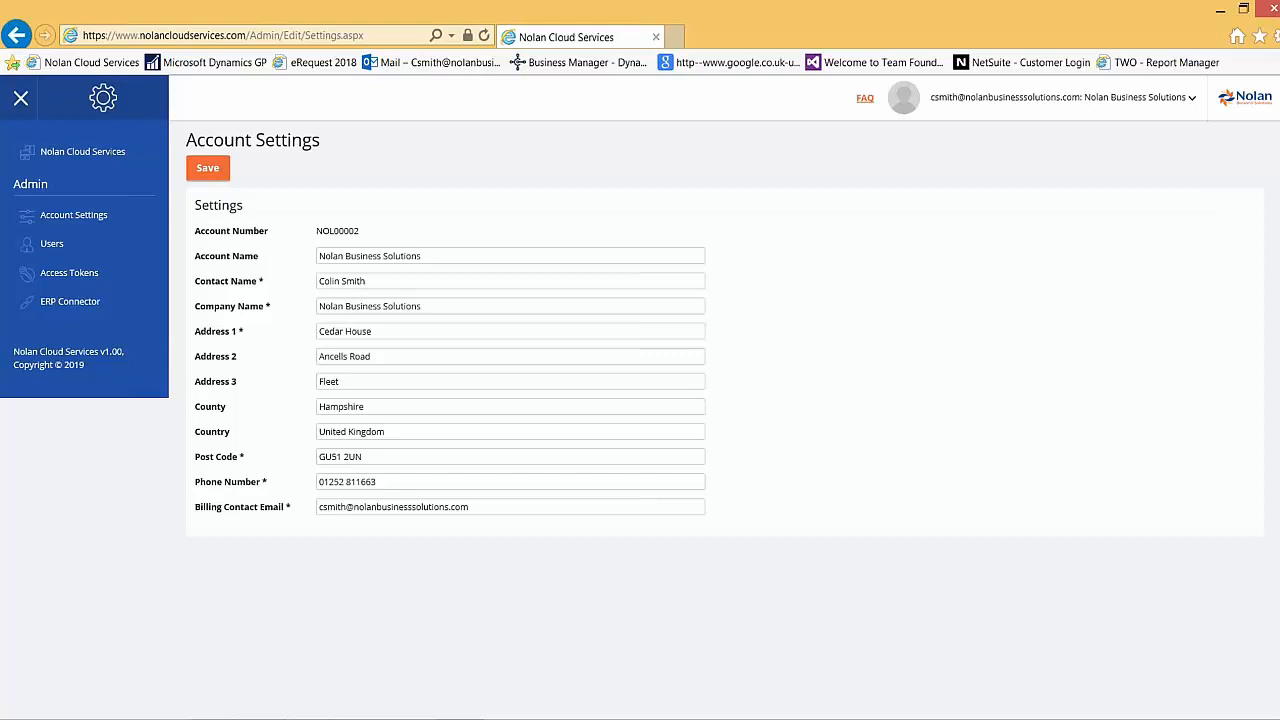
click(84, 276)
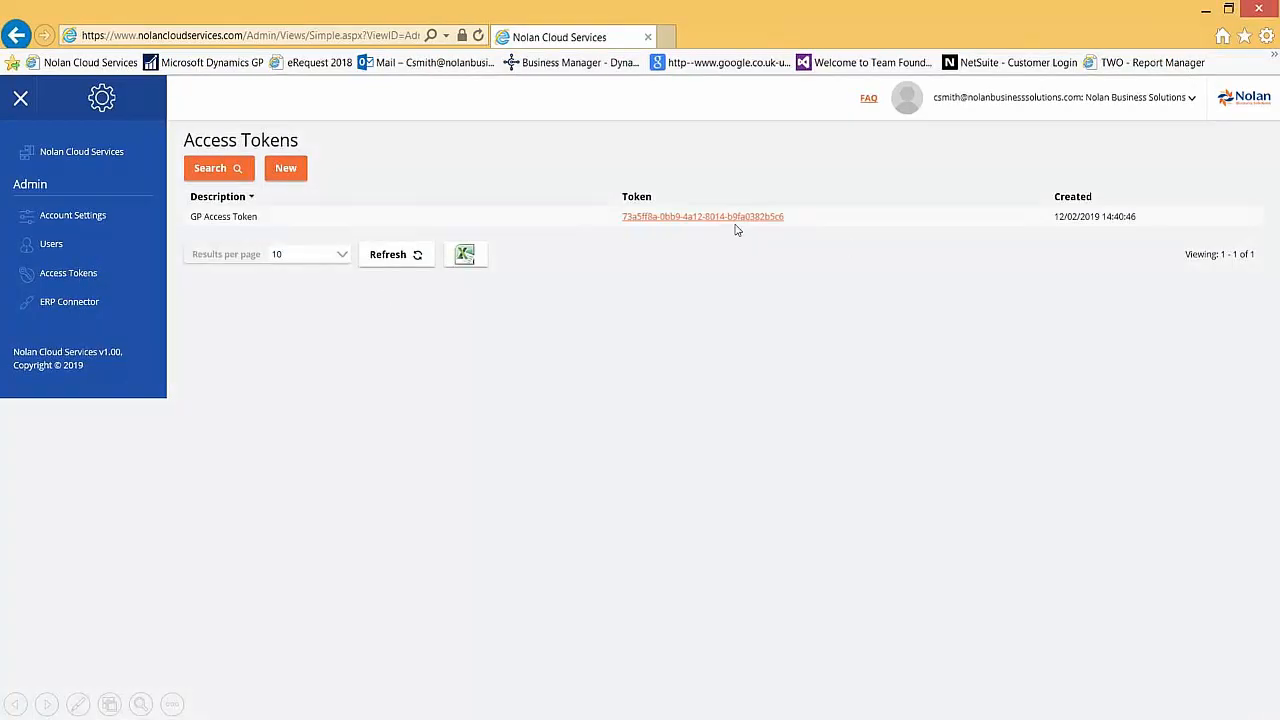
click(668, 217)
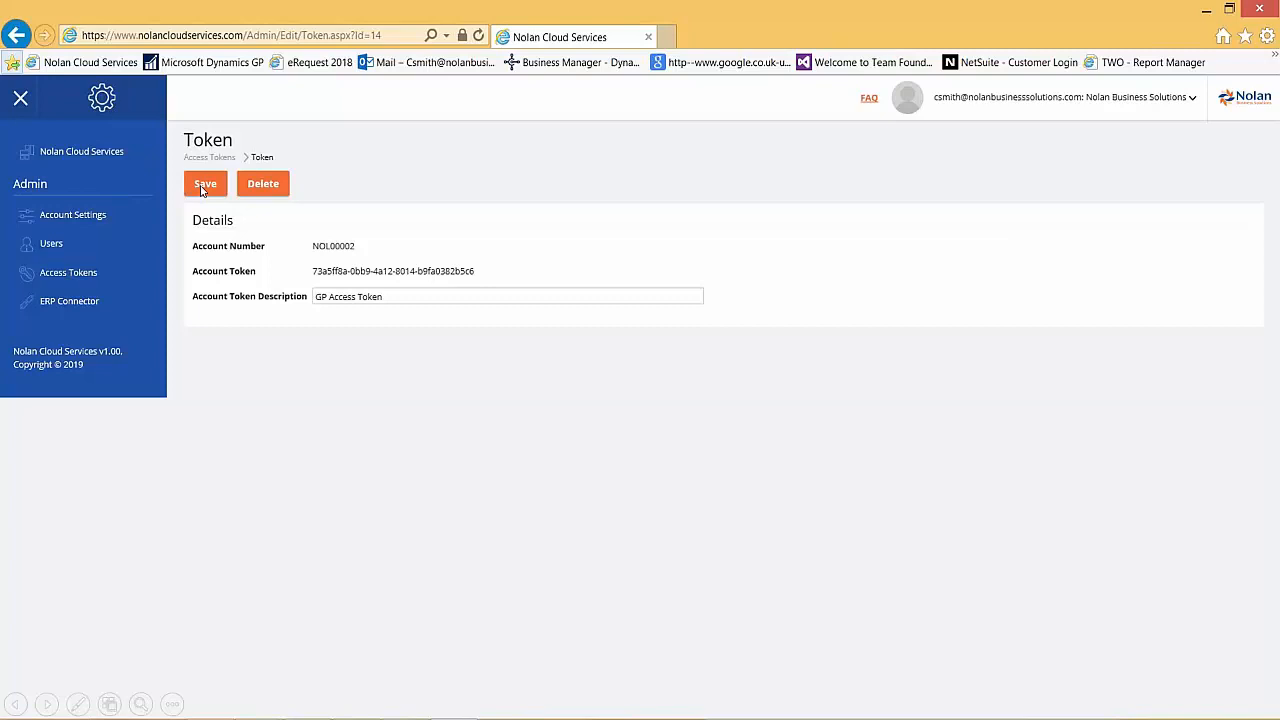
Step: Download the Microsoft Dynamics GP connector for GP 2018 (All Versions) and run its installer with permission to change the computer
click(72, 303)
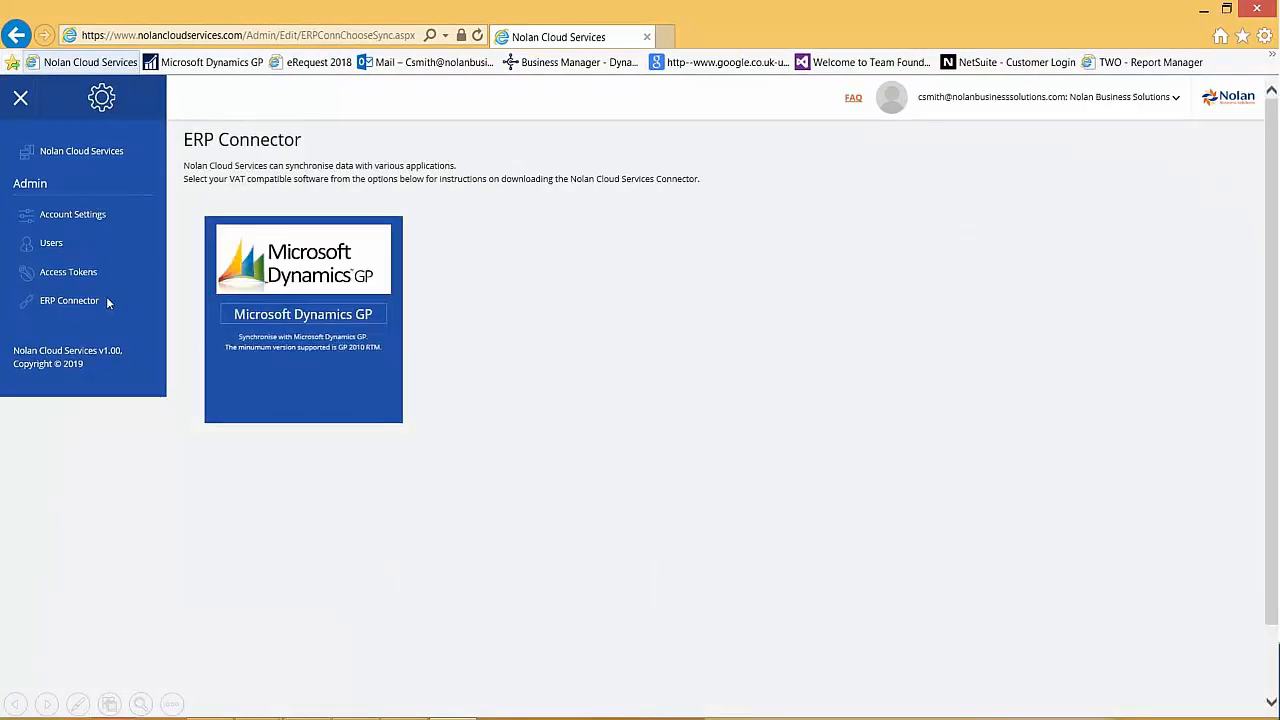
click(321, 313)
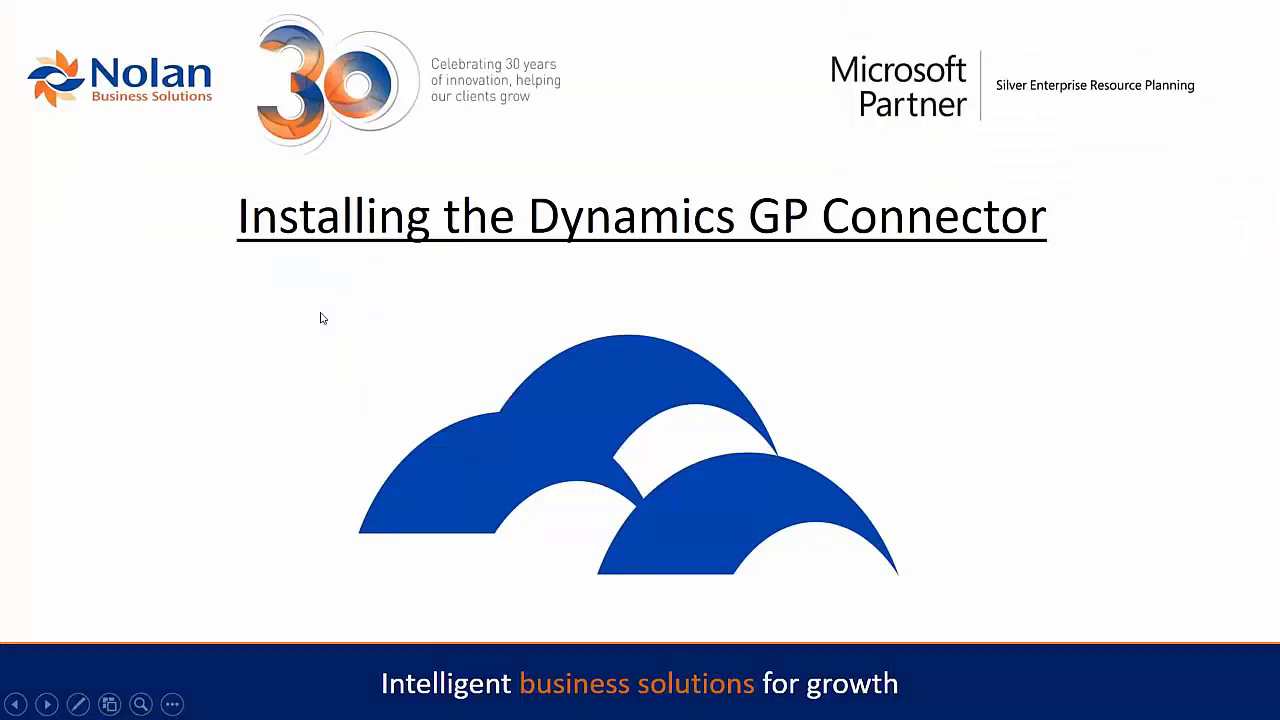
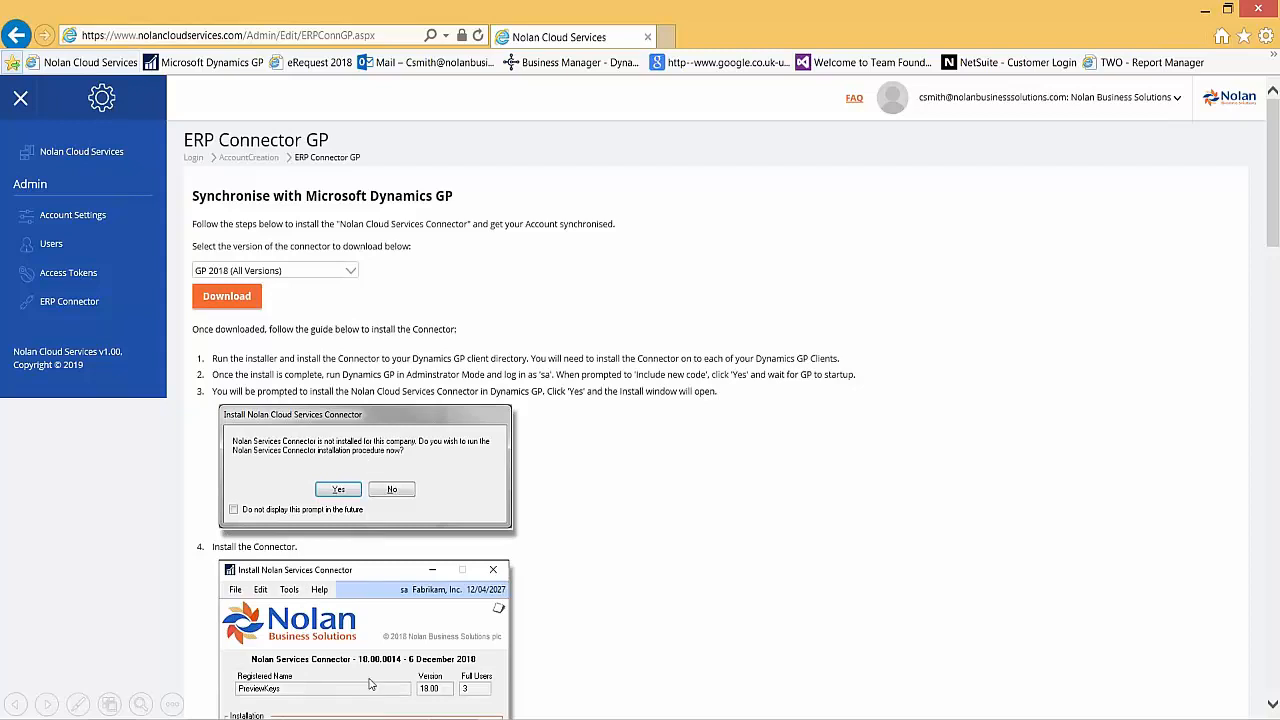
click(247, 298)
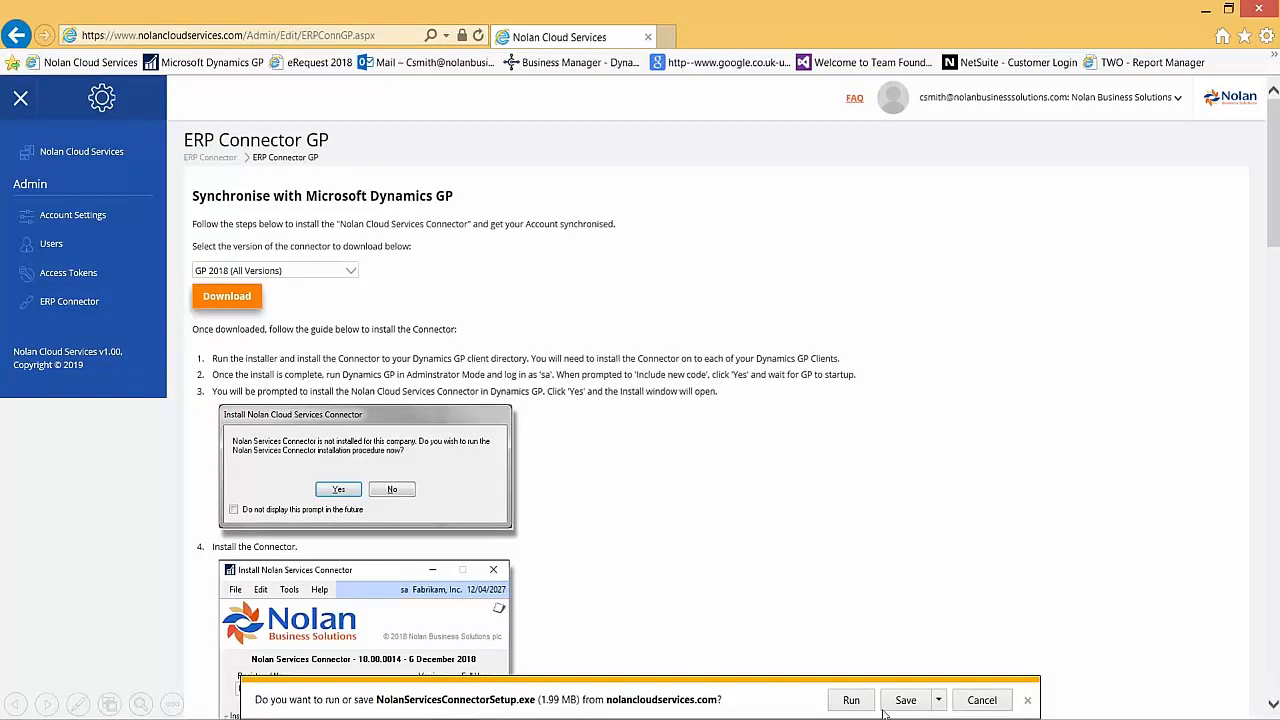
click(860, 706)
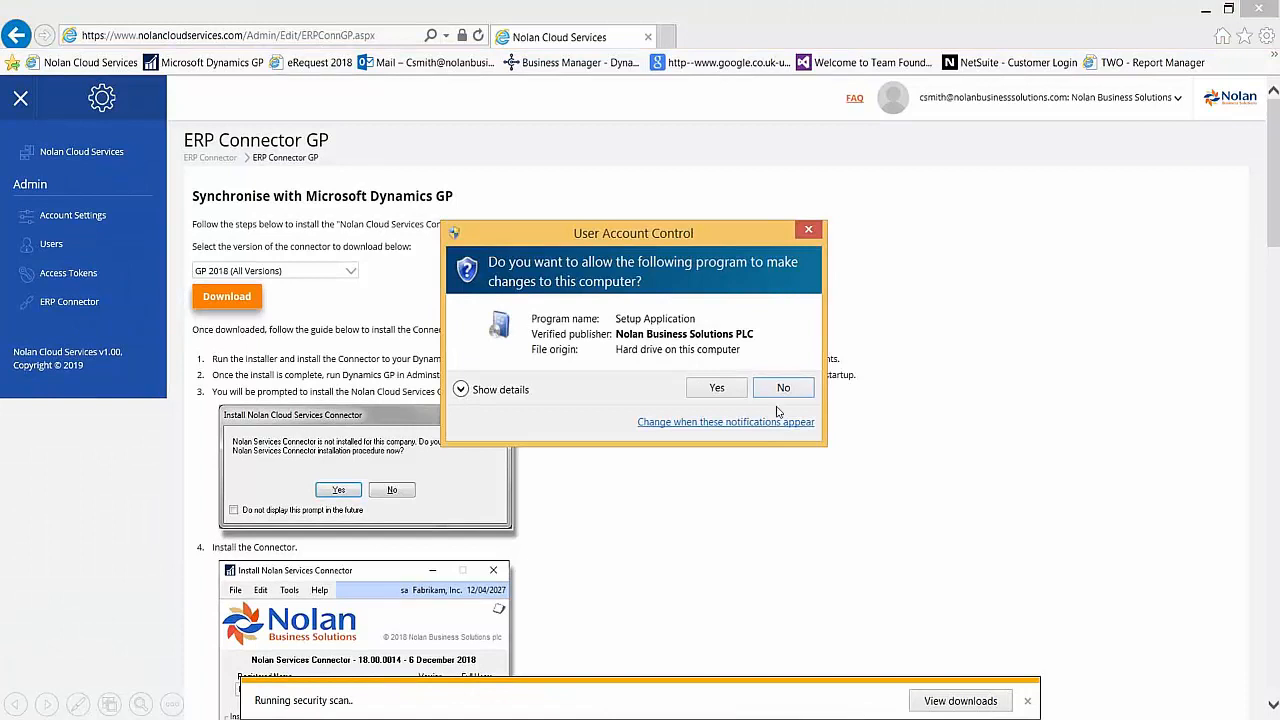
click(718, 389)
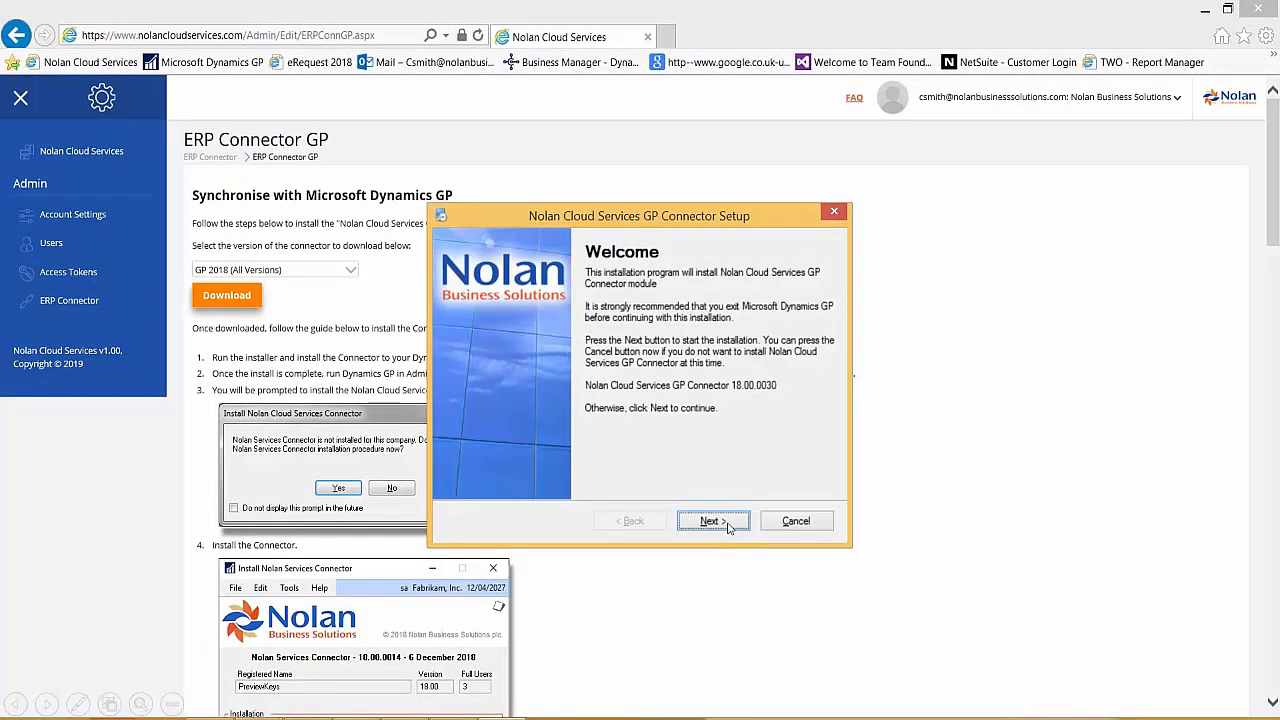
Step: Install the GP Connector to C:\Program Files (x86)\Microsoft Dynamics\GP2018R2\ with shortcuts for all users in Nolan Business Solutions\Nolan Cloud Services GP Connector
click(712, 521)
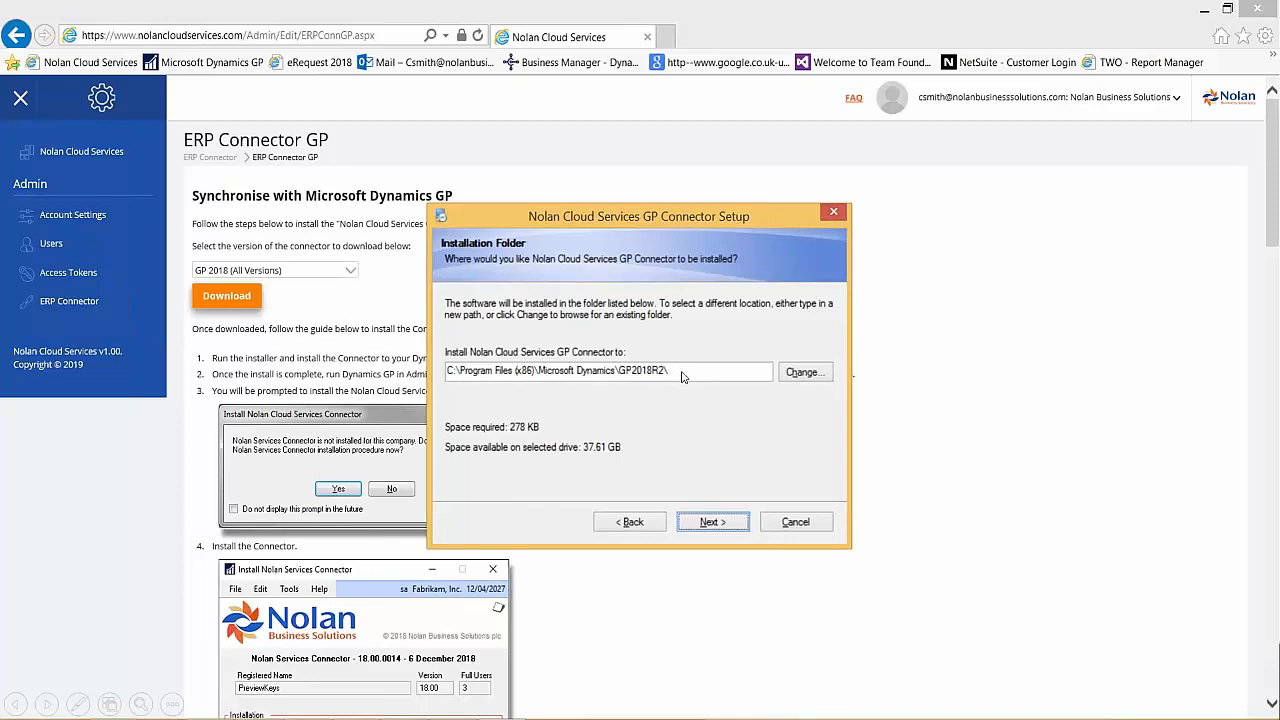
click(726, 525)
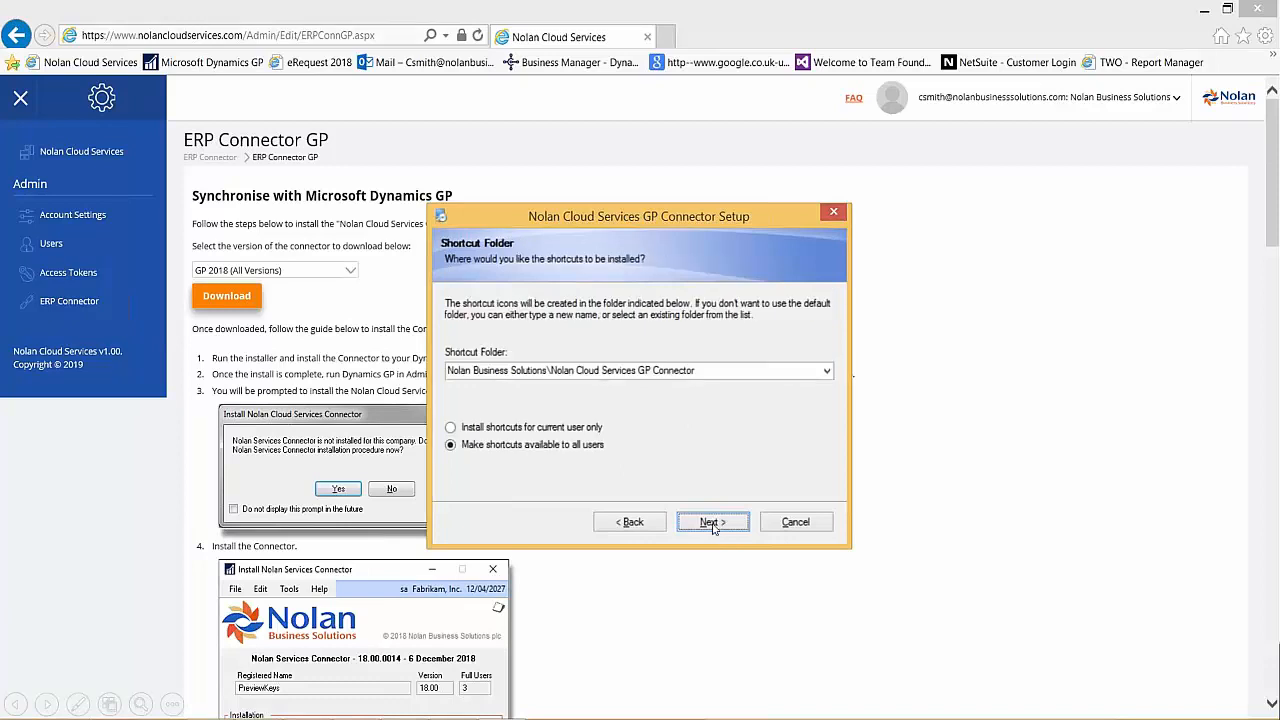
click(712, 528)
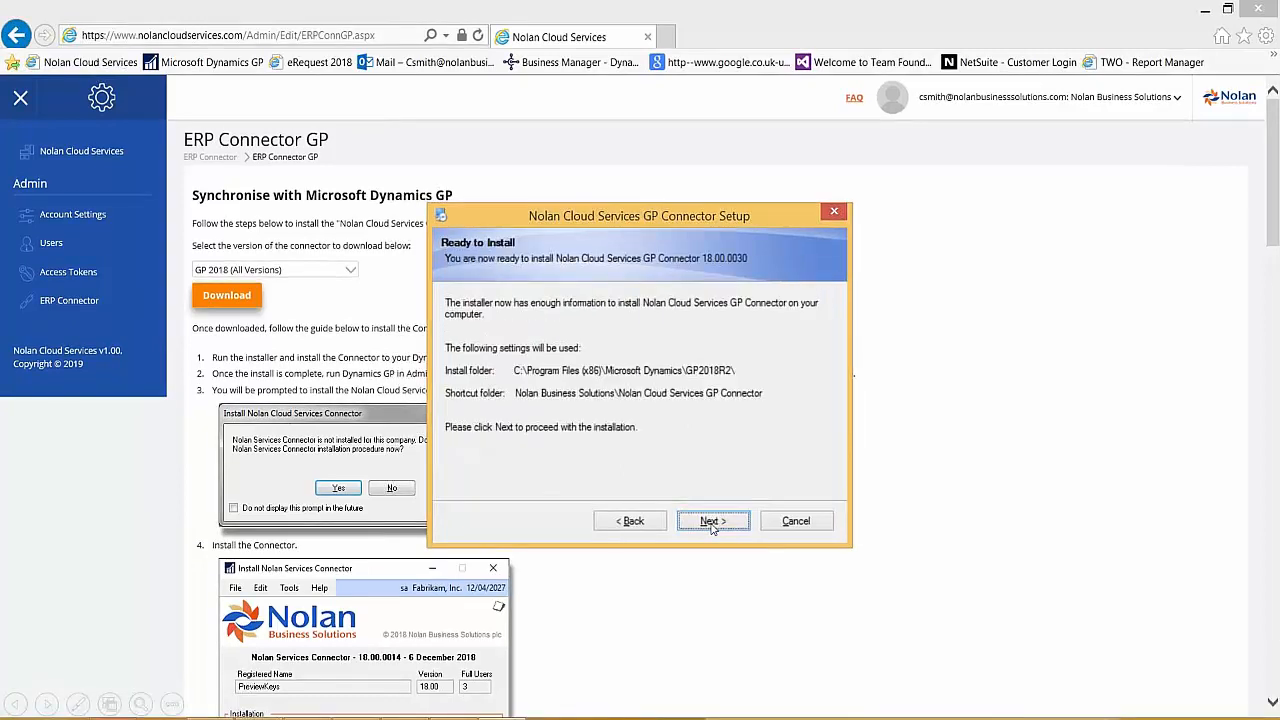
click(712, 526)
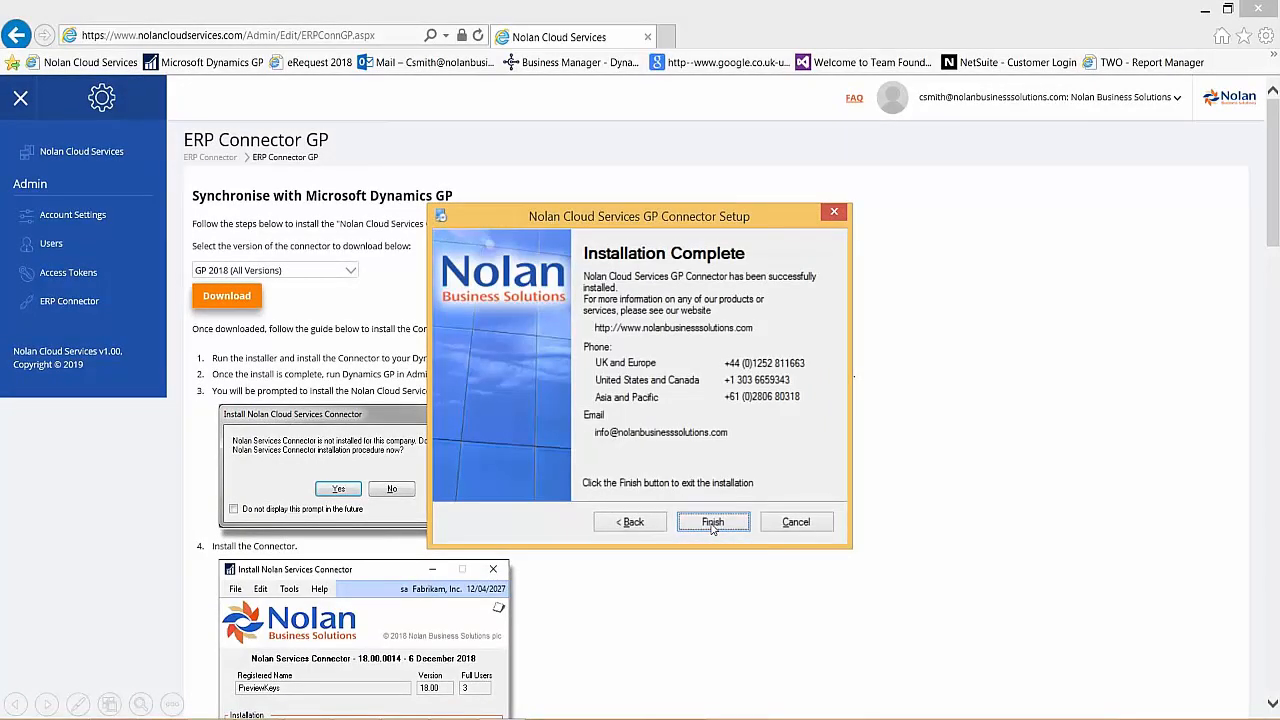
click(712, 525)
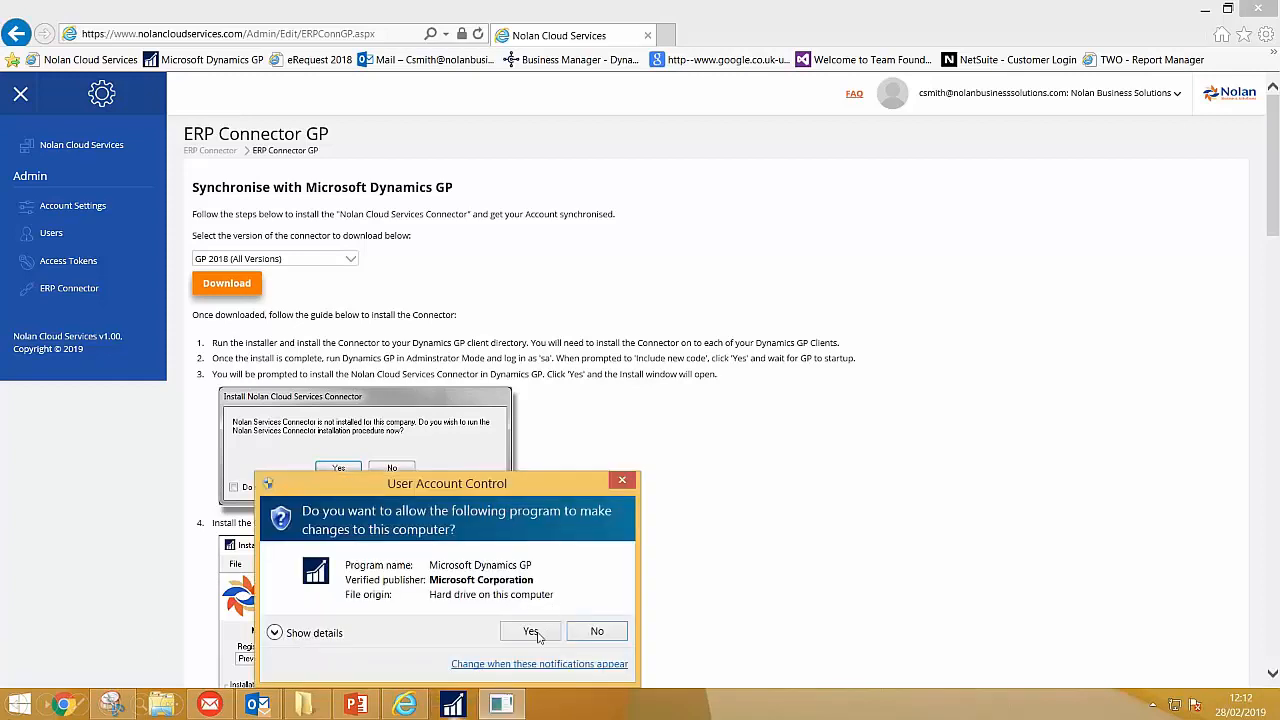
Step: Start Microsoft Dynamics GP as administrator, include the new code, and sign in to Dynamics GP 2018 - 01 as sa with the password
click(530, 631)
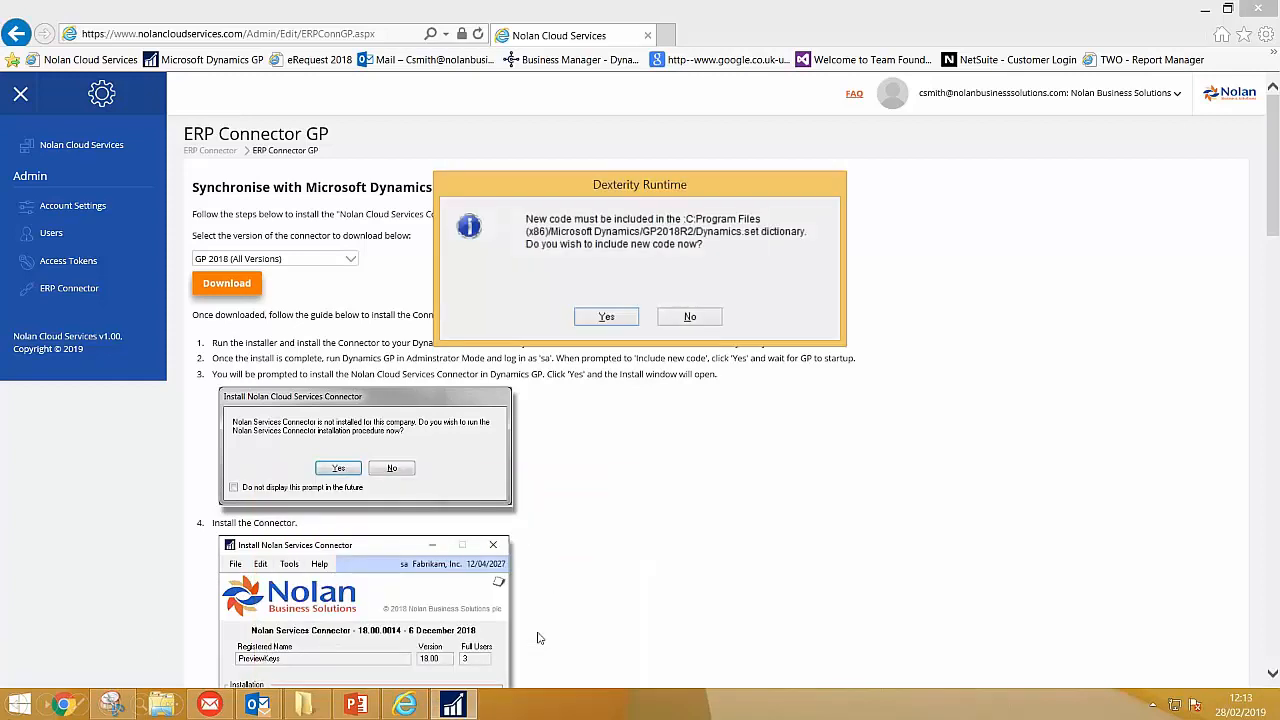
click(606, 316)
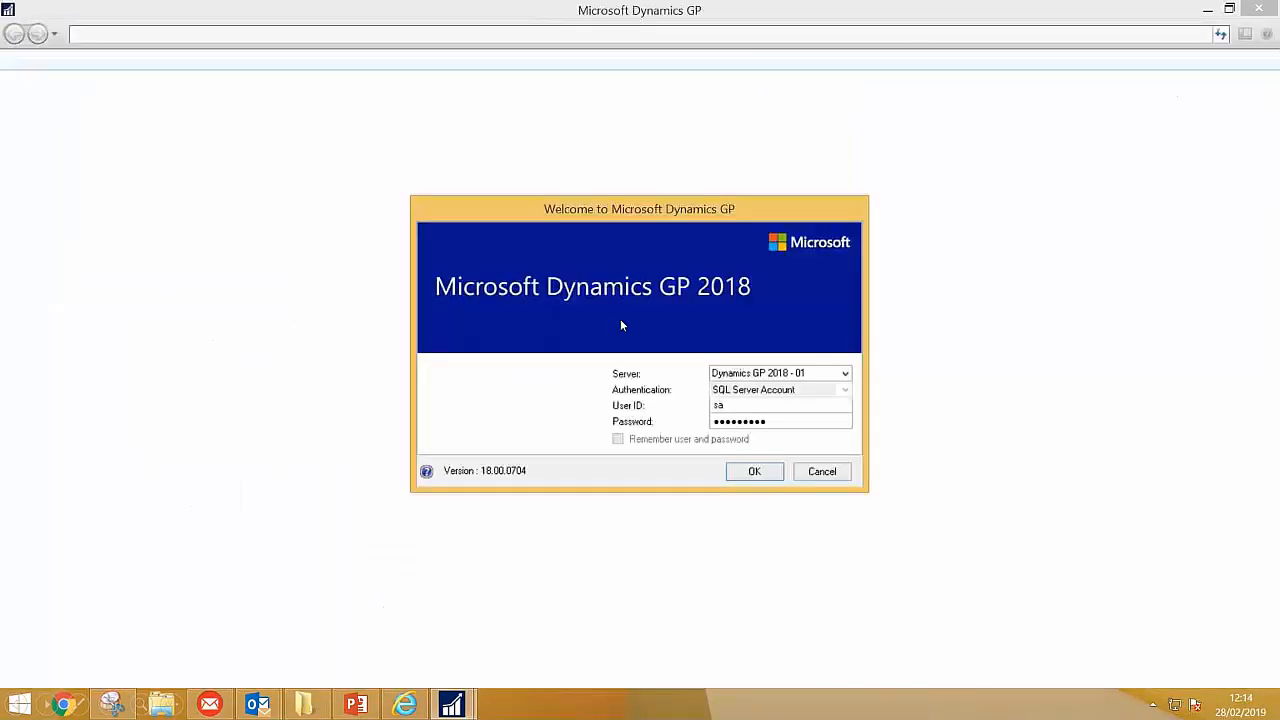
click(755, 472)
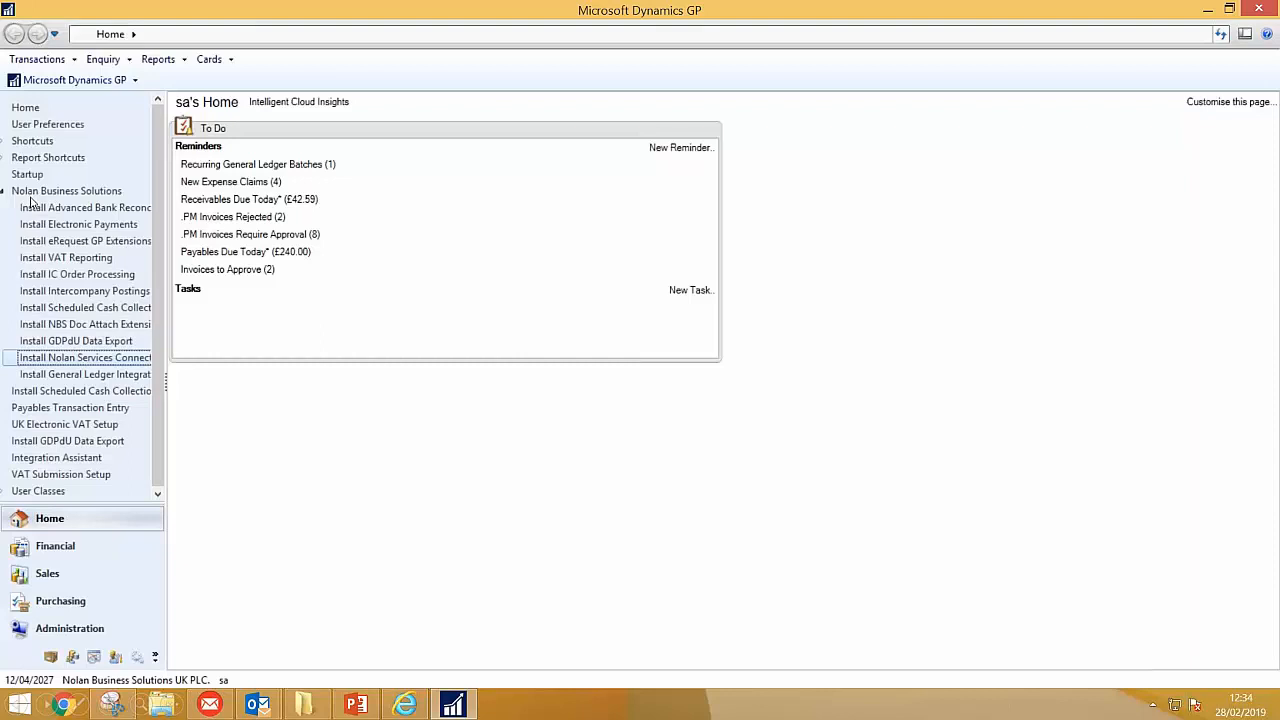
Step: Install the Nolan Services Connector database and alternate forms and reports for Nolan Business Solutions UK PLC, accepting the table upgrade
click(104, 360)
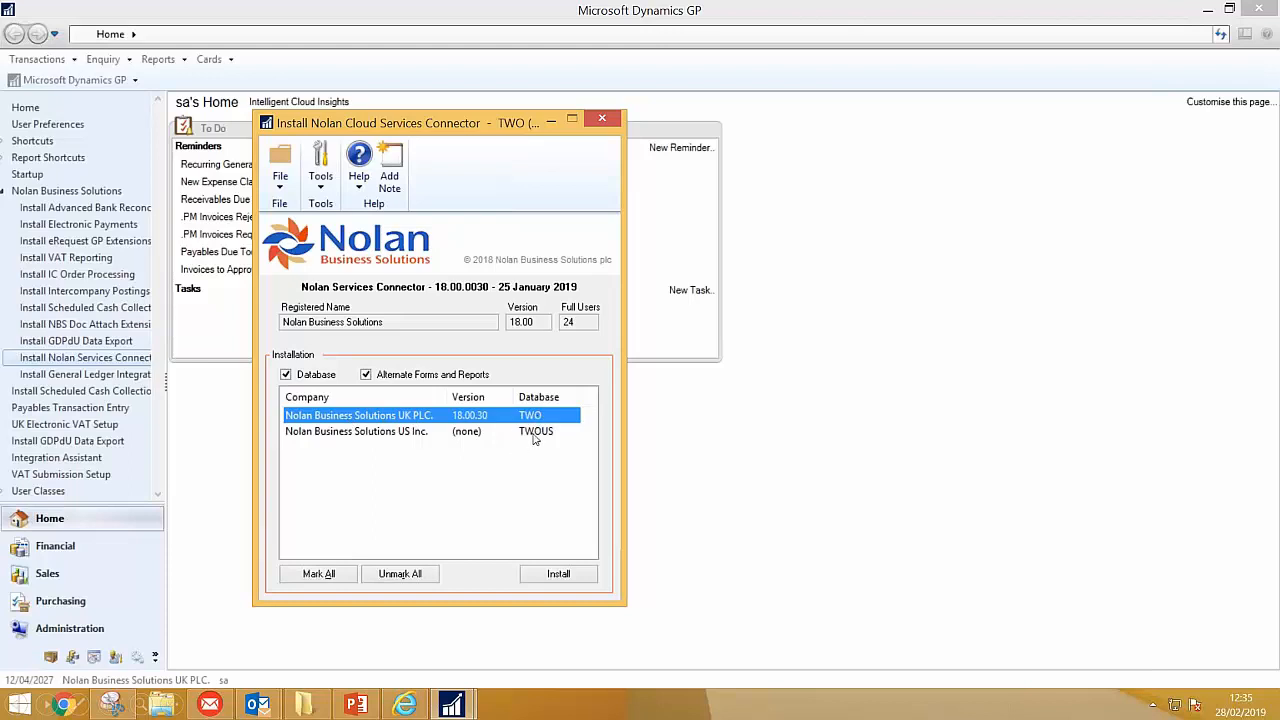
click(558, 575)
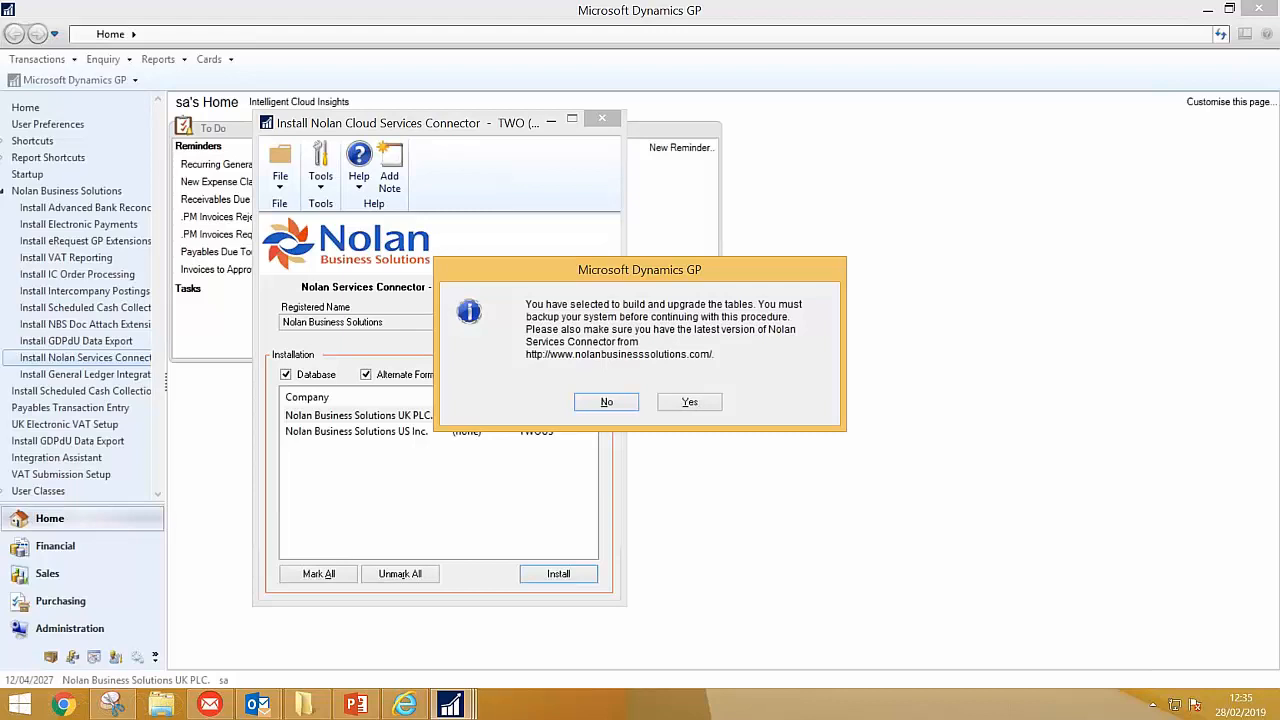
click(689, 402)
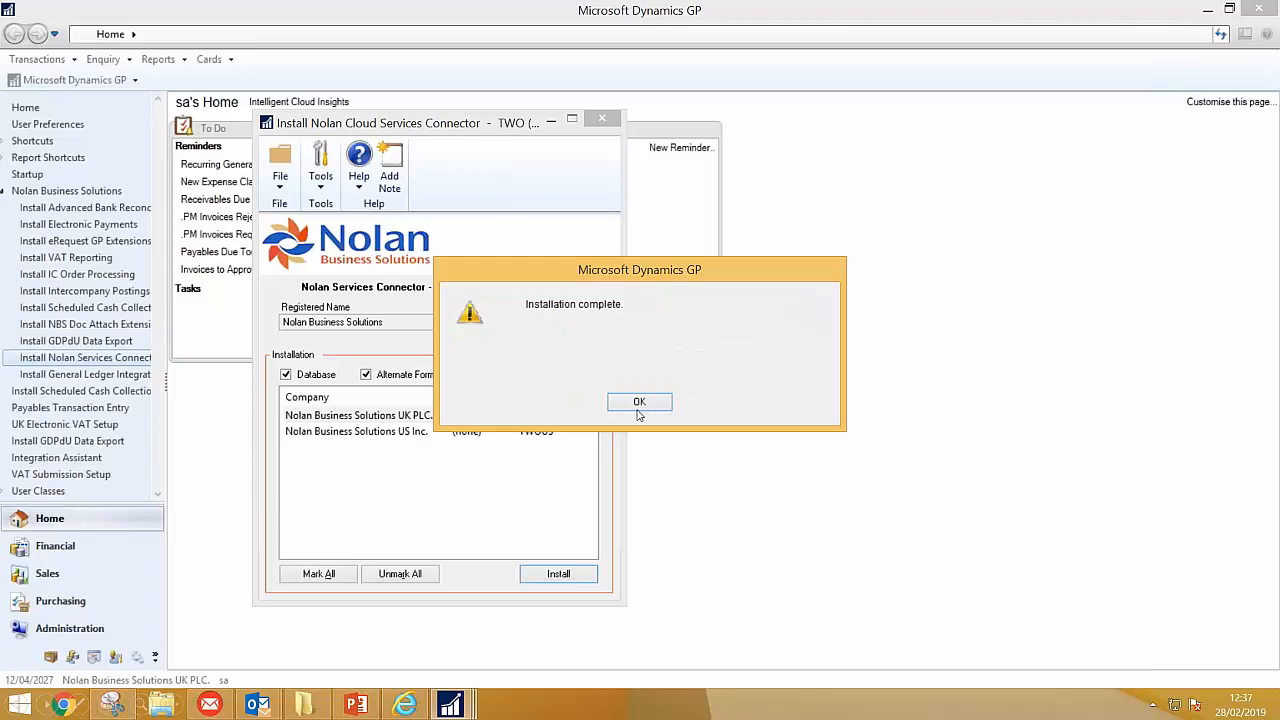
click(639, 404)
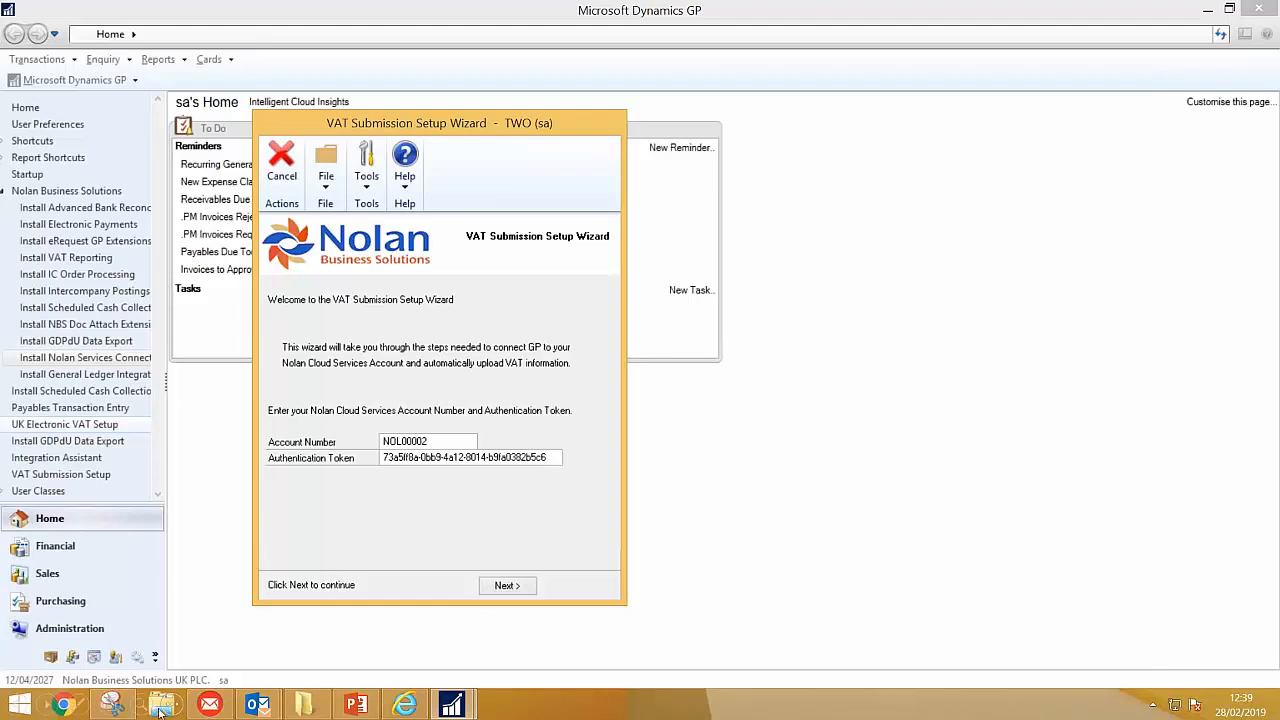
Step: Enter the account number and authentication token in the VAT Submission Setup Wizard, enable Nolan Business Solutions UK PLC, and open the historical upload's company choices
click(504, 589)
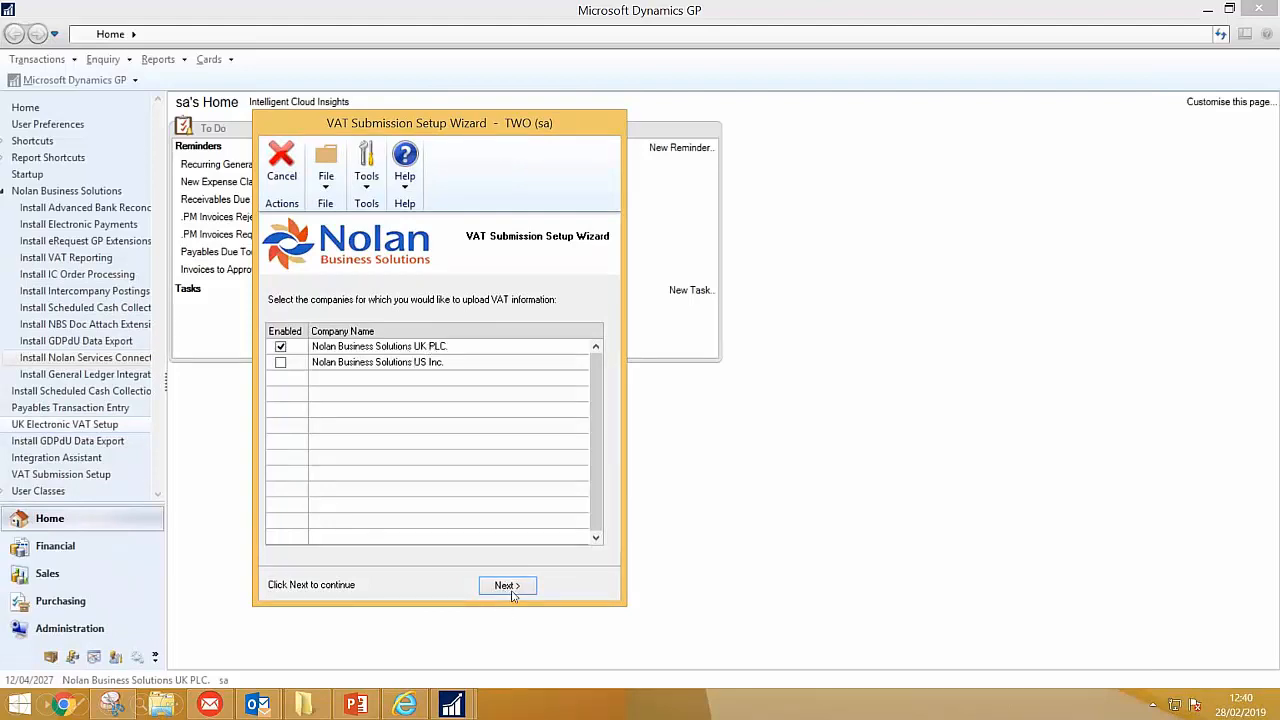
click(510, 588)
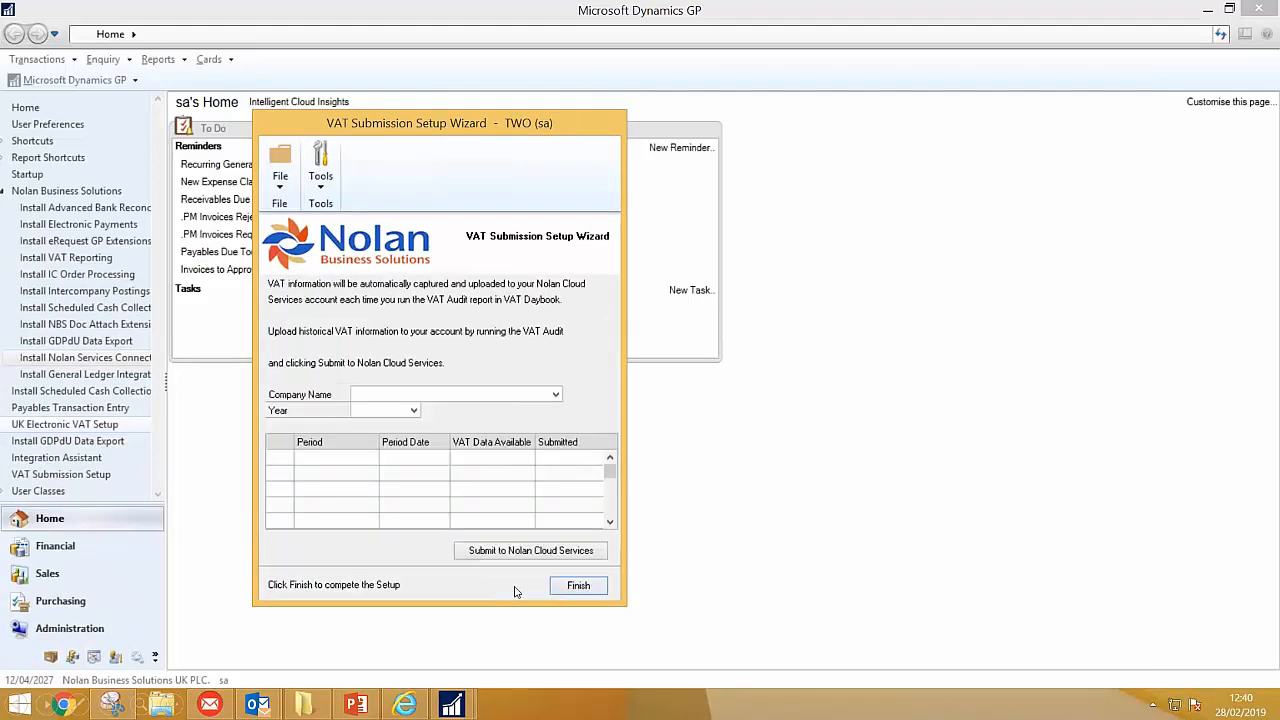
click(558, 395)
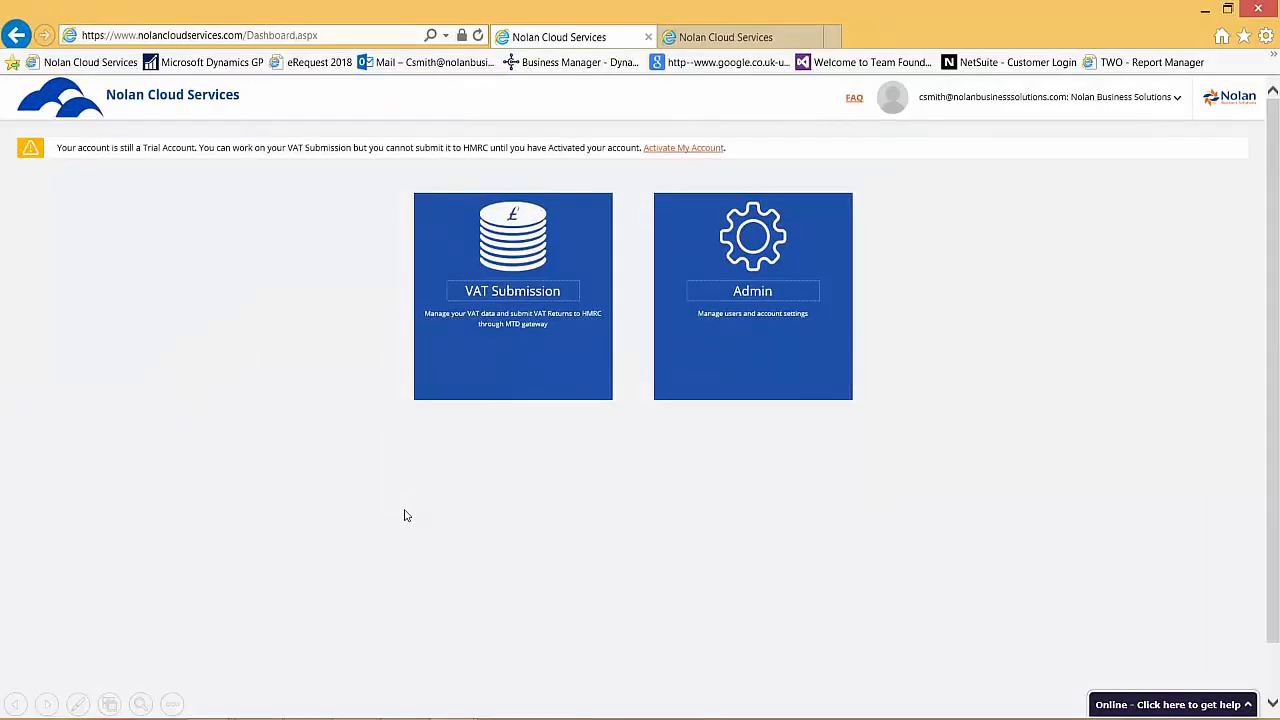
Step: In Nolan Cloud Services, submit a new VAT entity named Nolan Business Solutions with its VAT registration number
click(521, 289)
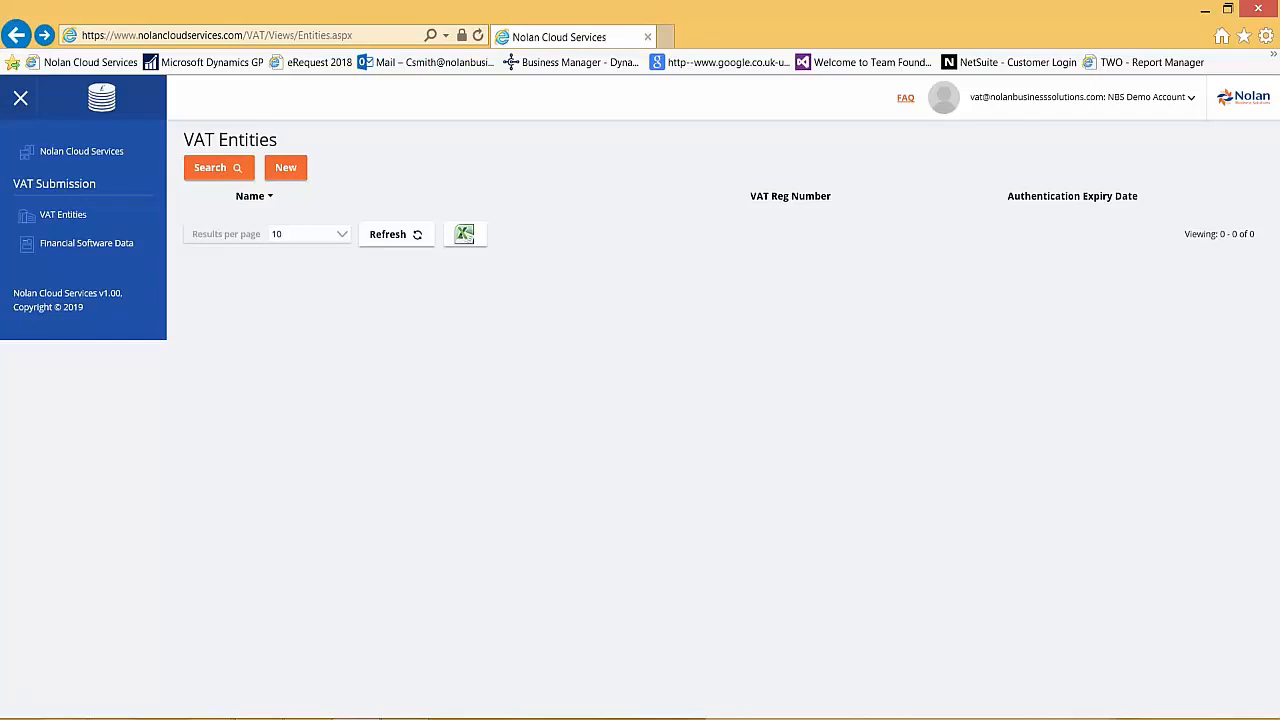
click(286, 168)
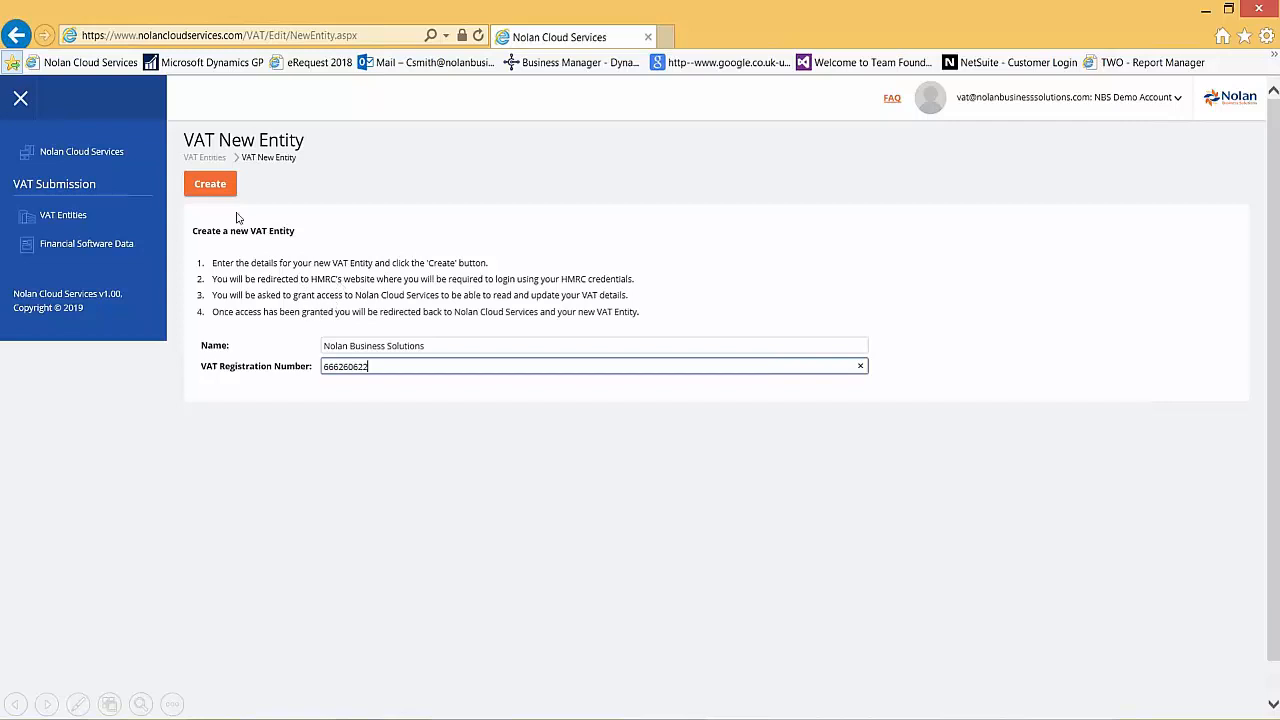
click(215, 185)
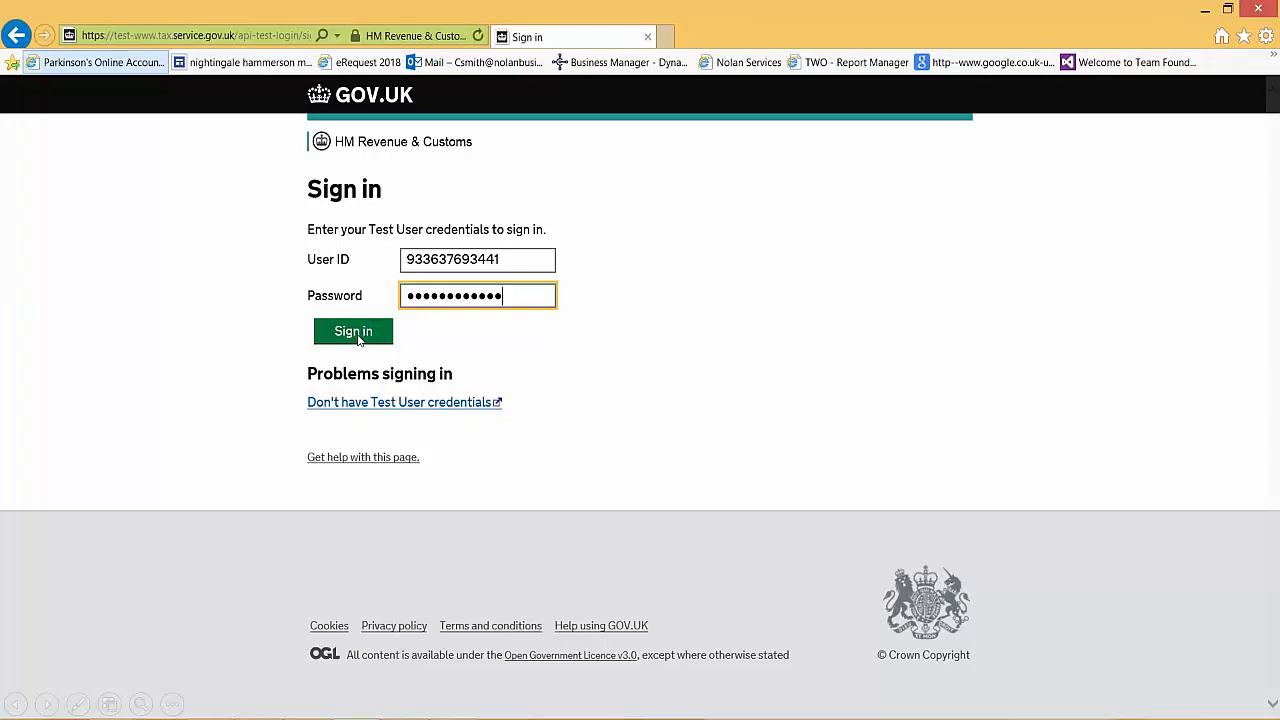
Step: Sign in to HMRC with the filled-in test user credentials and grant Nolan Cloud Services authority to change and view VAT information
click(355, 333)
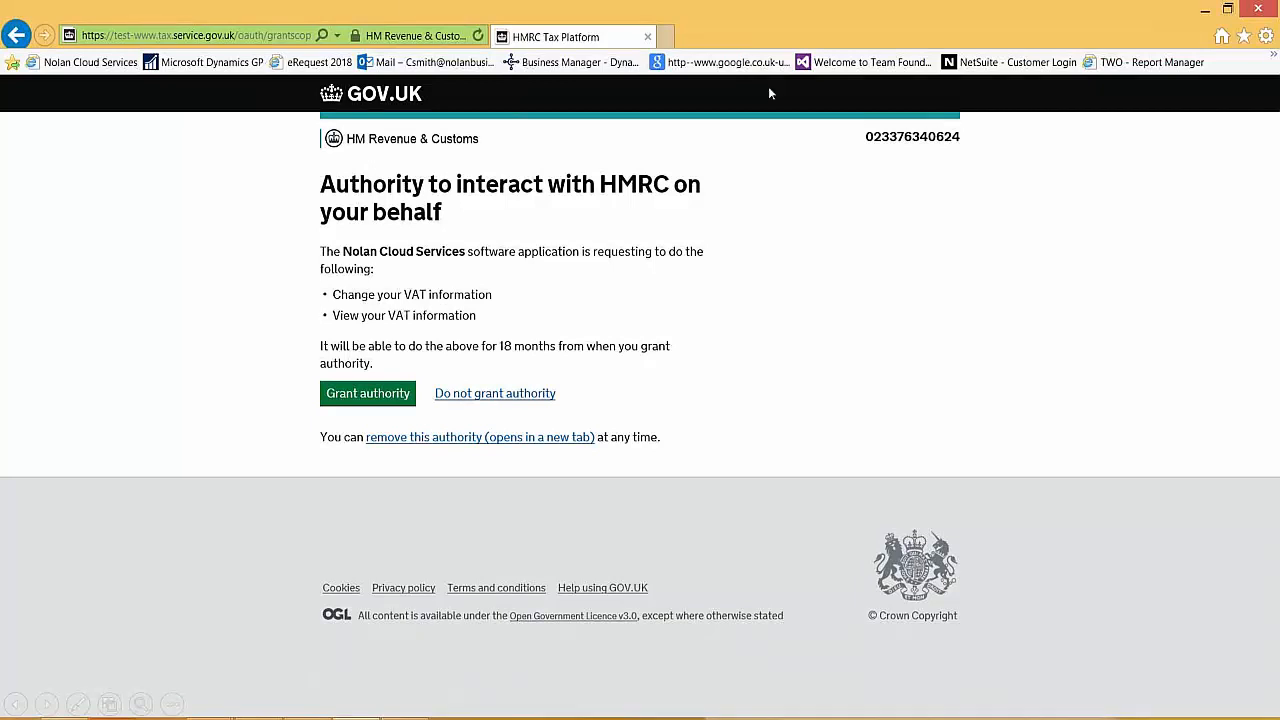
click(372, 394)
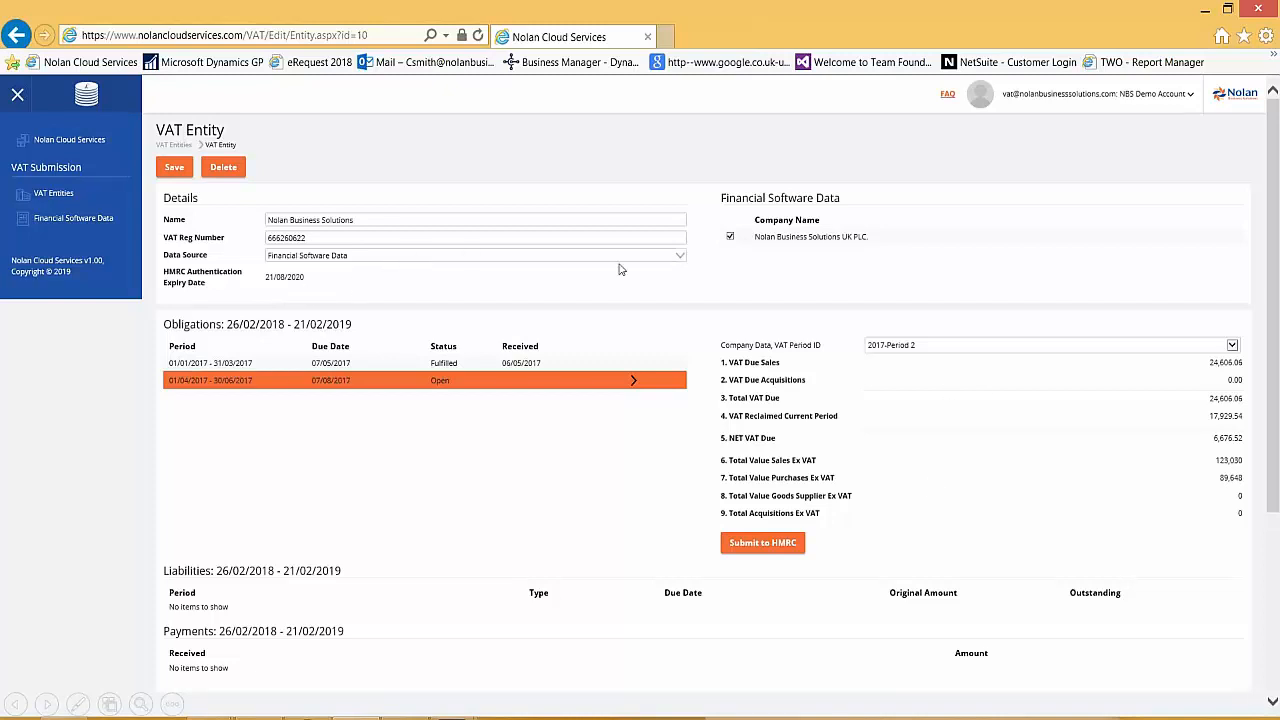
Step: Set the VAT entity's data source to Excel File and import VATUpload.xlsx from the HMRC desktop folder for the open obligation
click(680, 260)
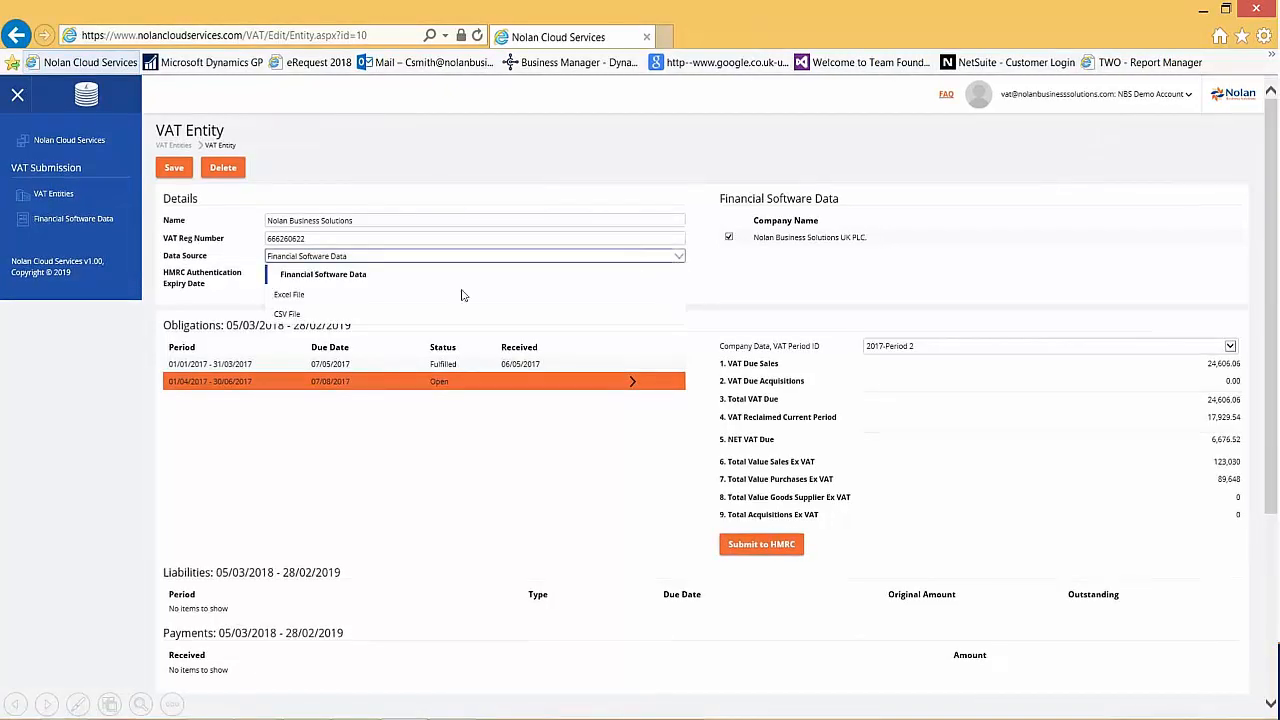
click(298, 299)
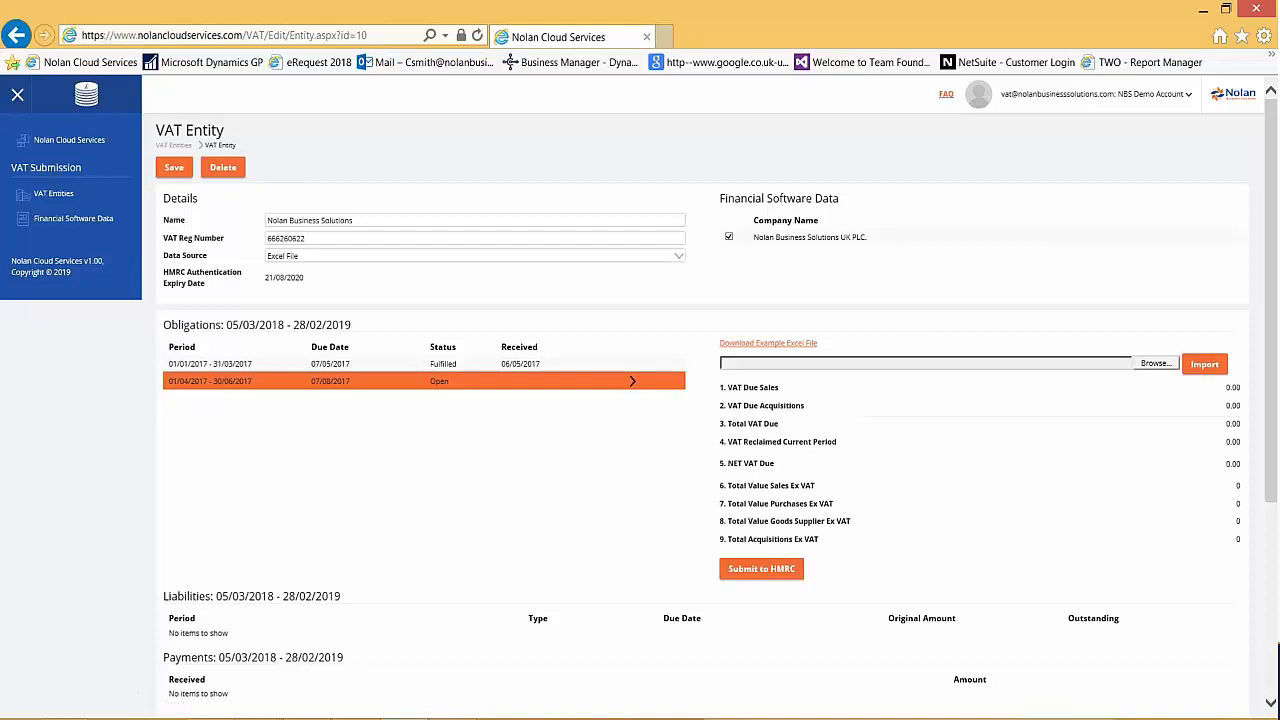
click(1156, 366)
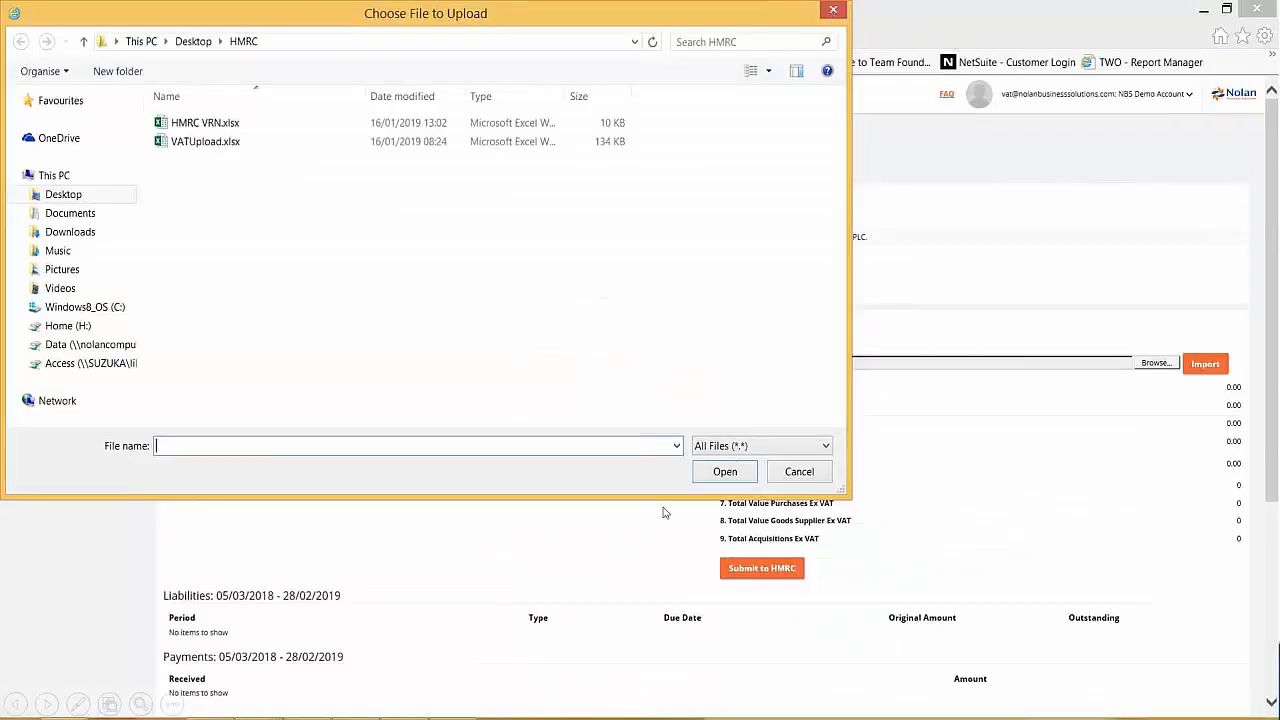
click(732, 474)
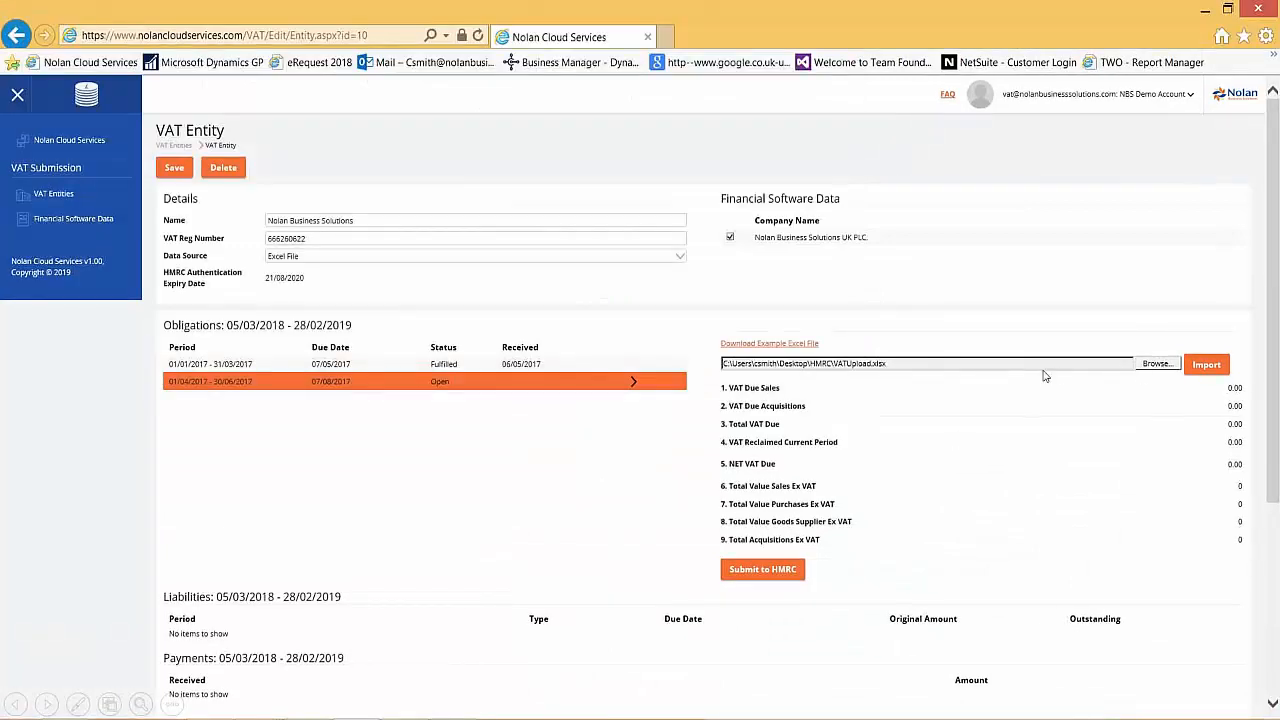
click(1207, 366)
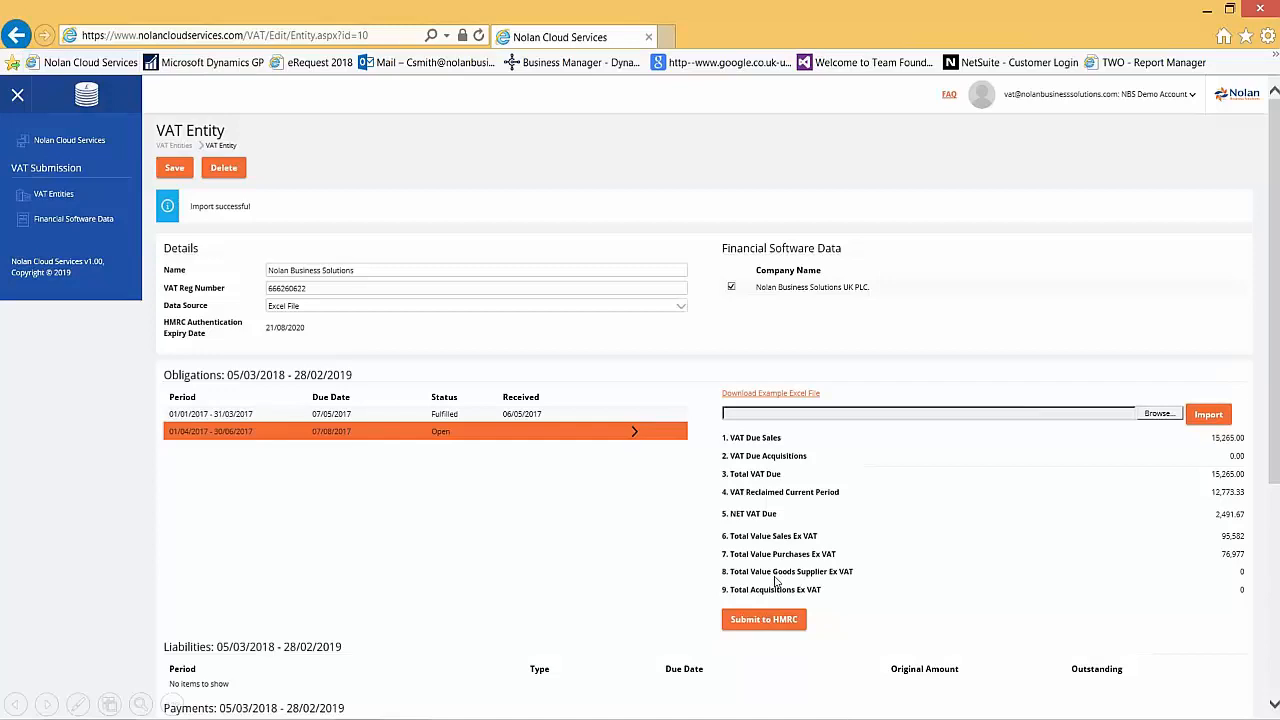
Step: Submit the imported VAT figures for 01/04/2017 - 30/06/2017 to HMRC, accepting the legal declaration, and open the submission receipt
click(780, 622)
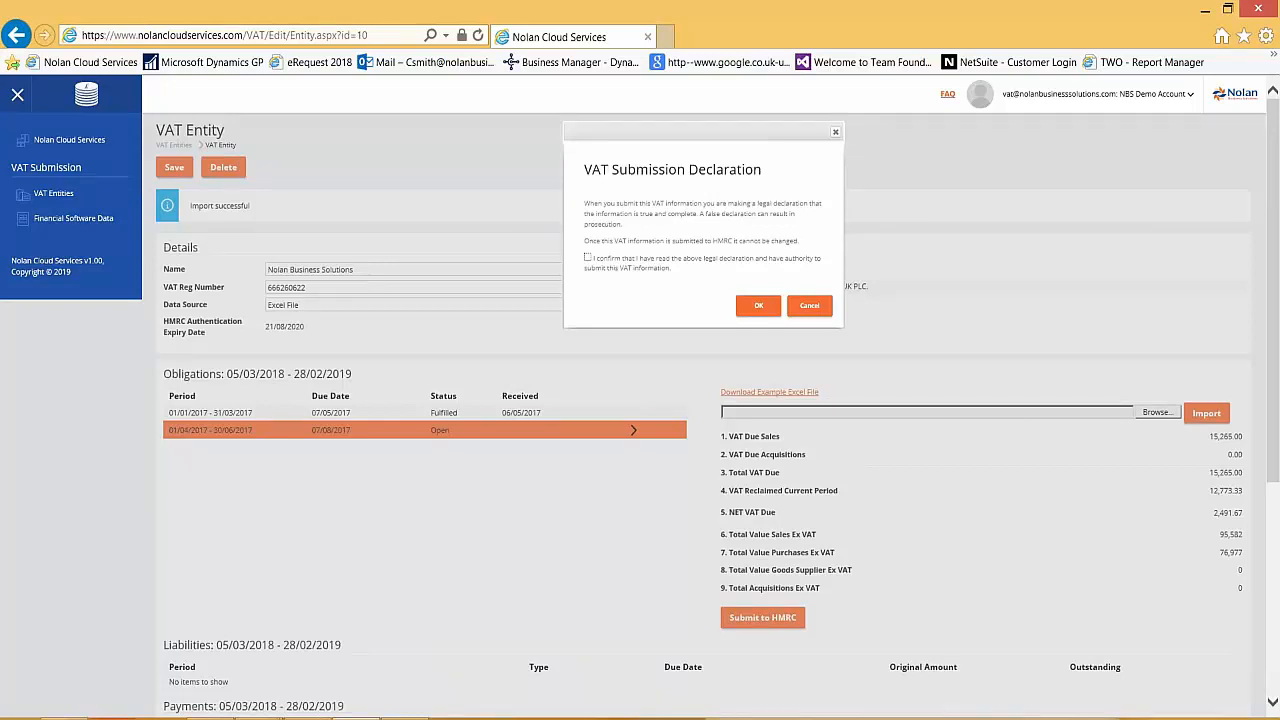
click(588, 259)
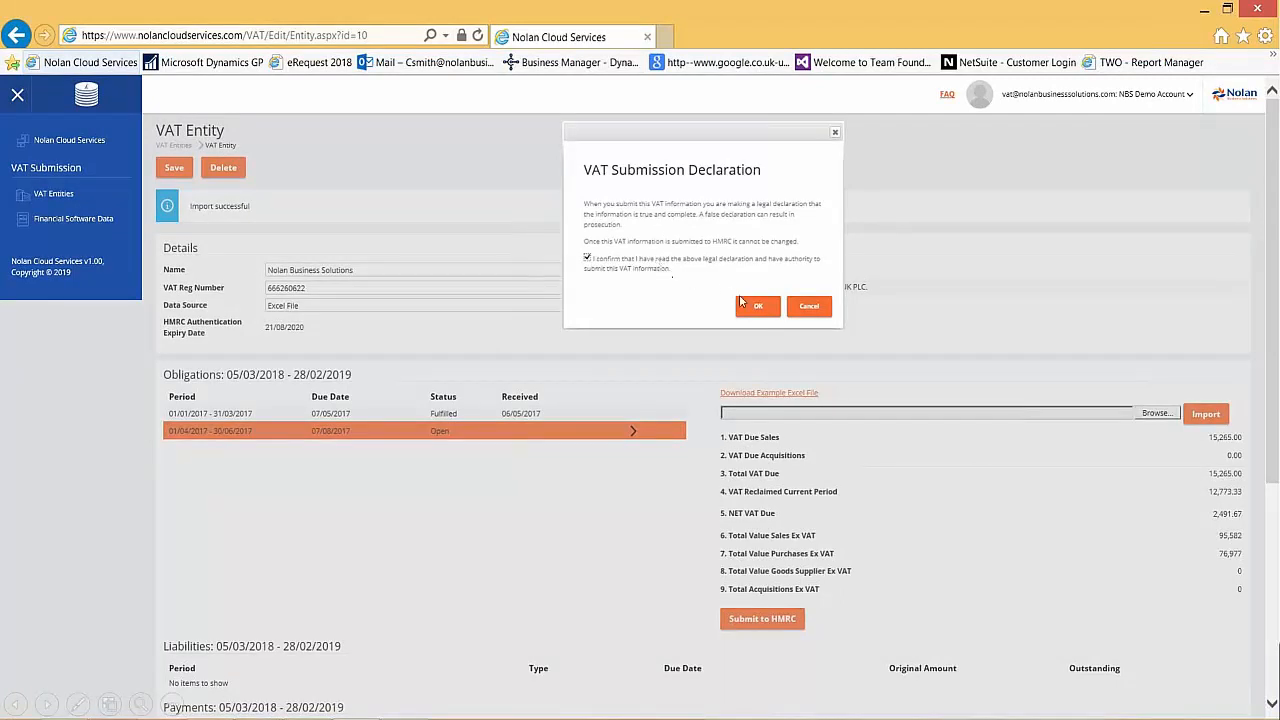
click(755, 306)
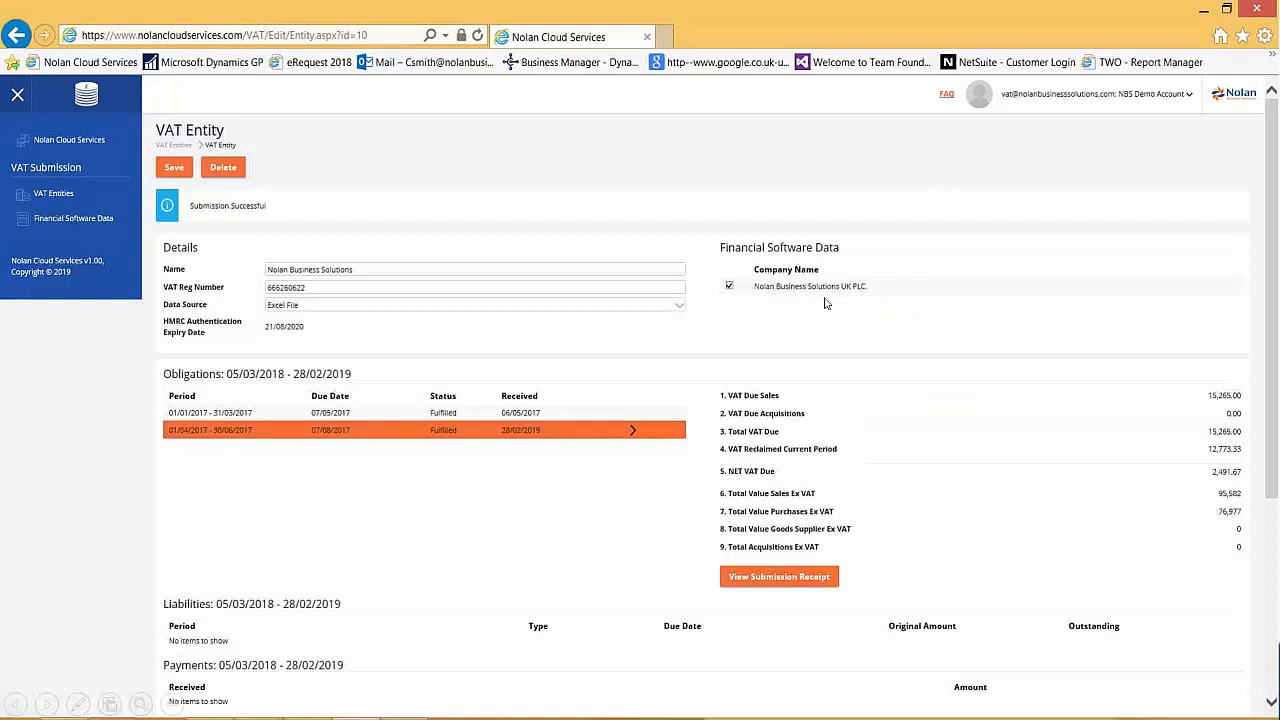
click(826, 297)
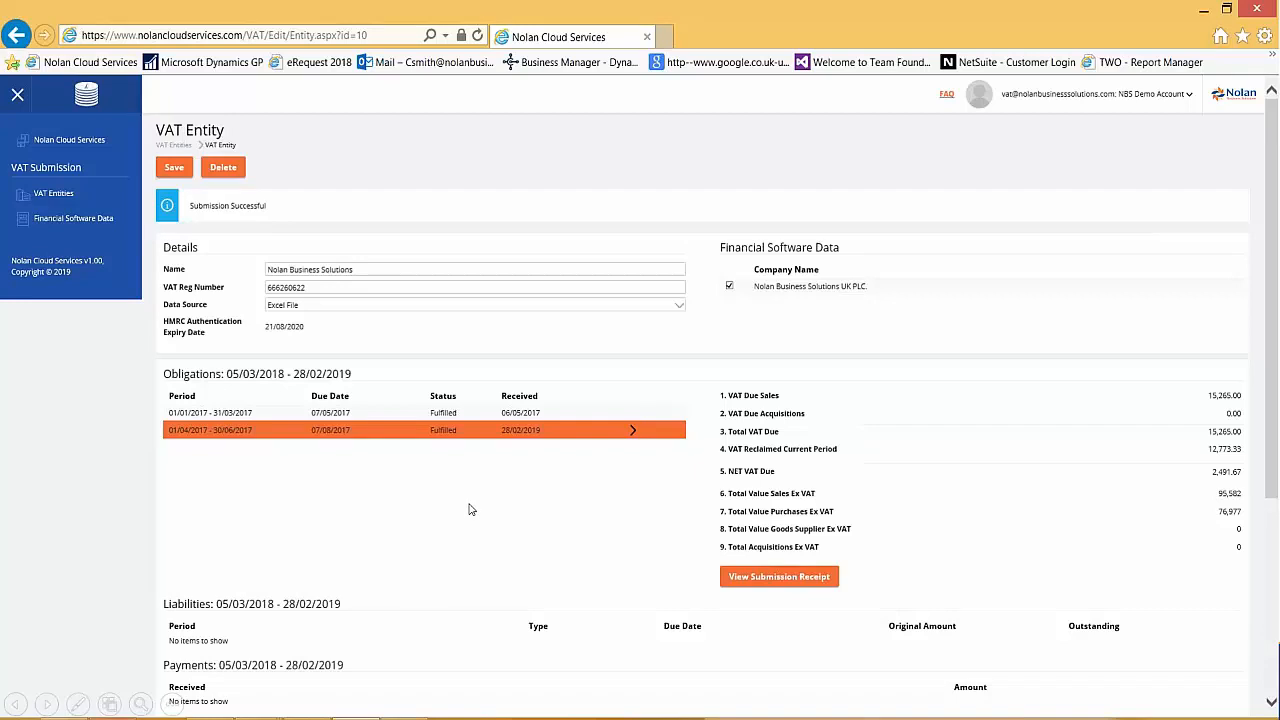
click(779, 576)
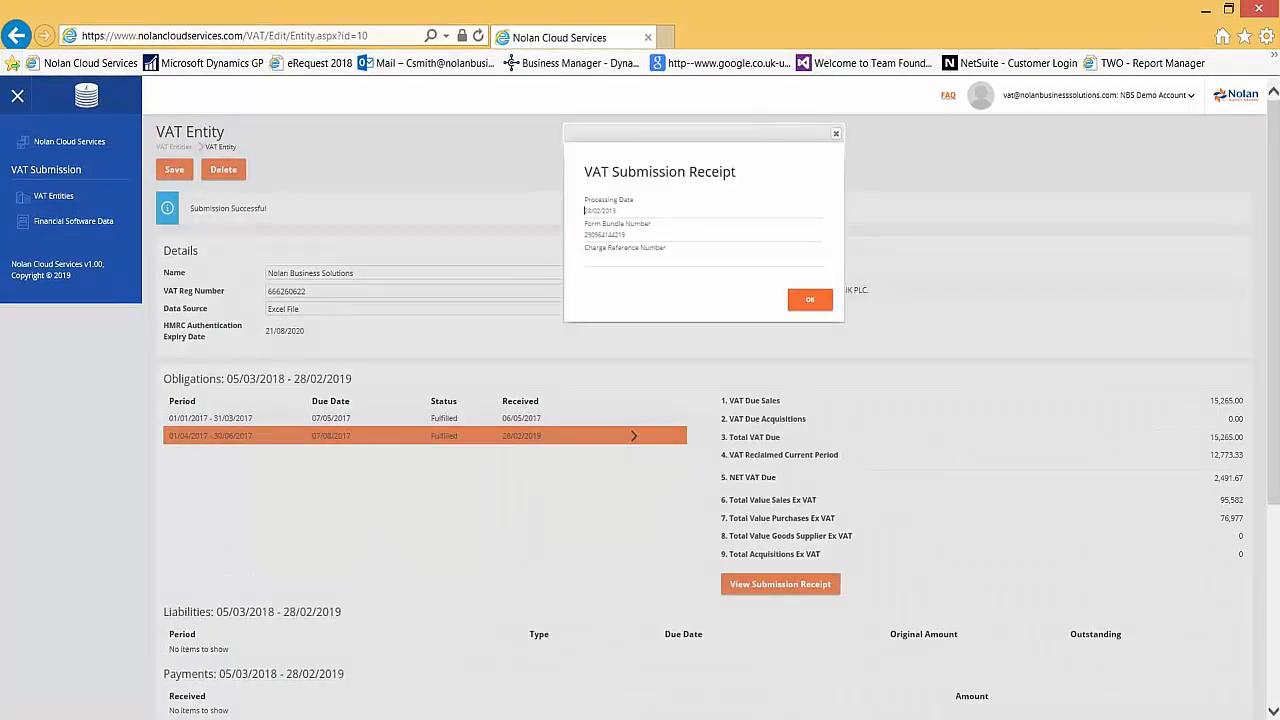